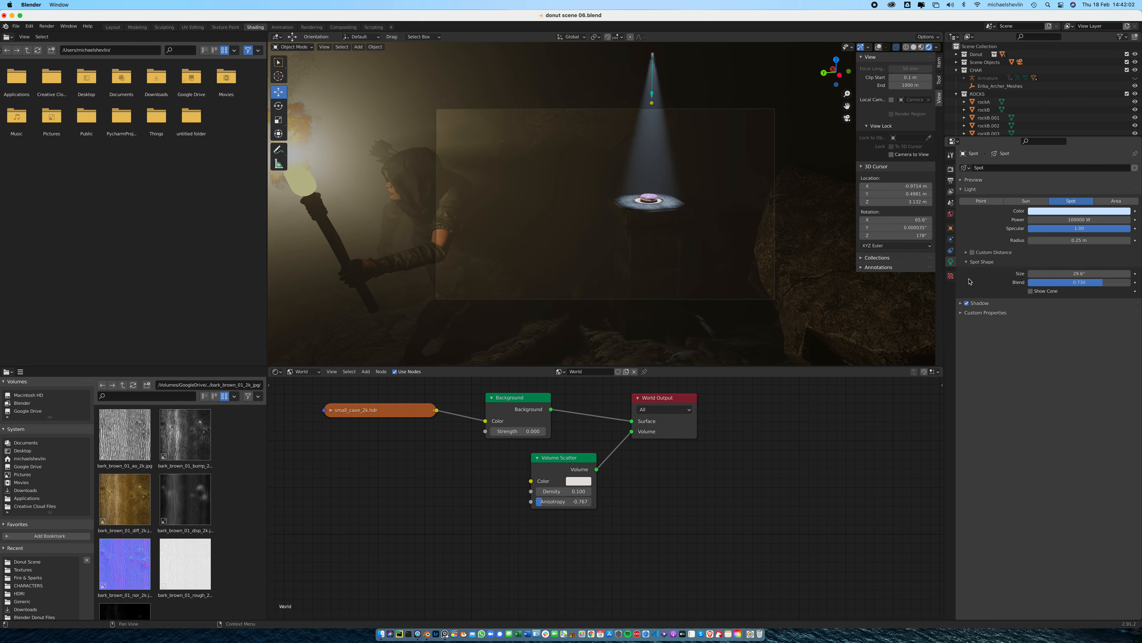
# Enable Ambient Occlusion and Bloom in the scene's Eevee render settings.
pyautogui.click(951, 170)
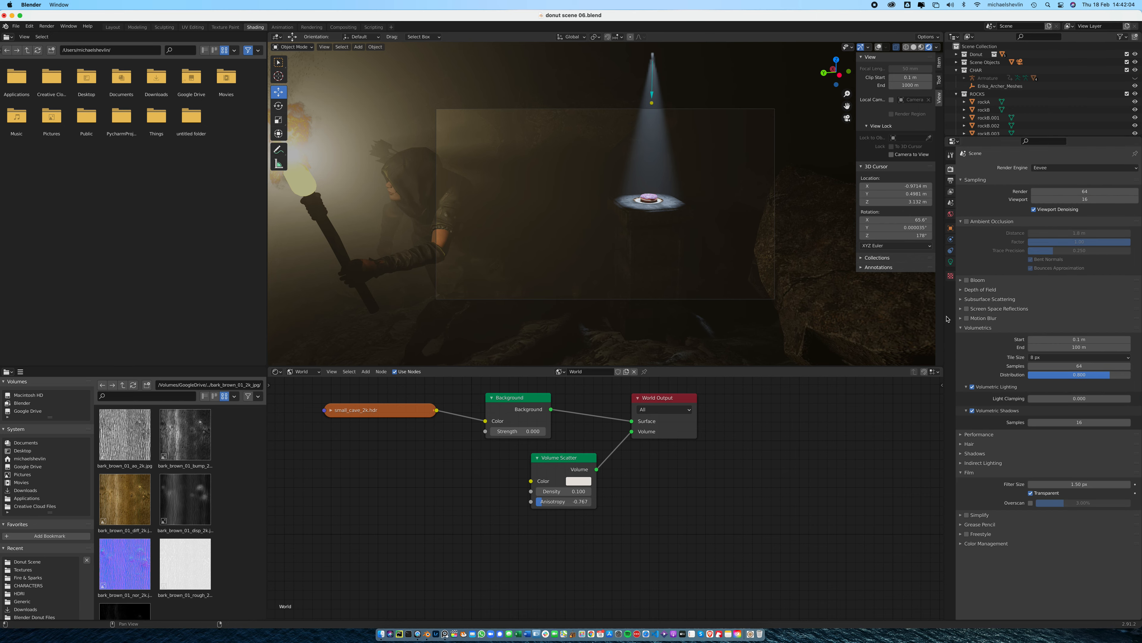
pyautogui.click(966, 222)
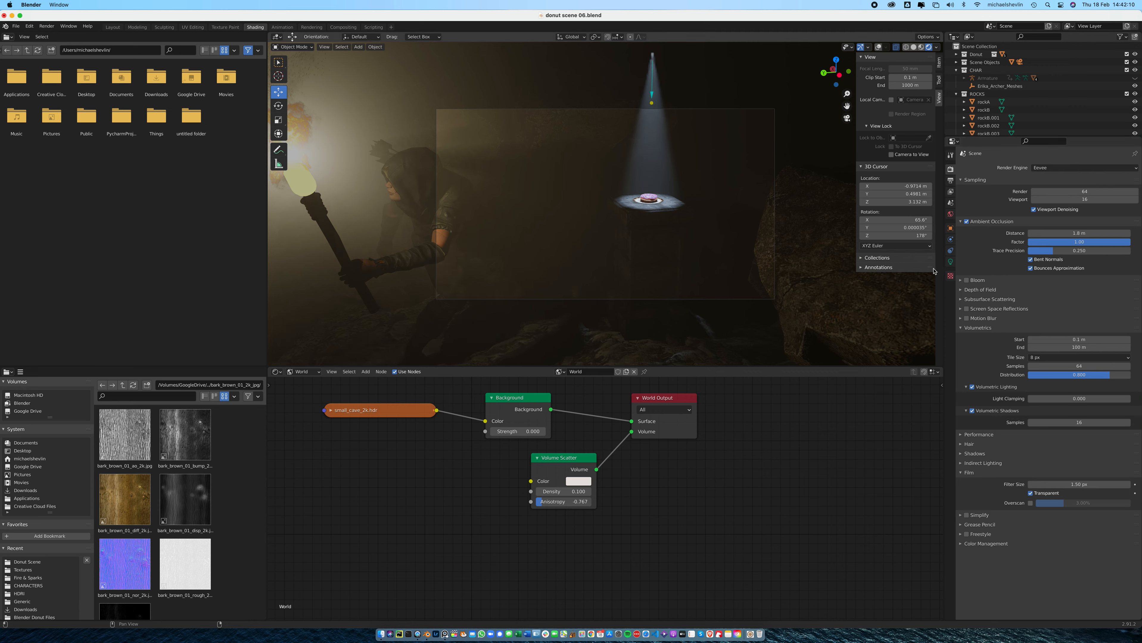
pyautogui.click(967, 280)
pyautogui.click(966, 280)
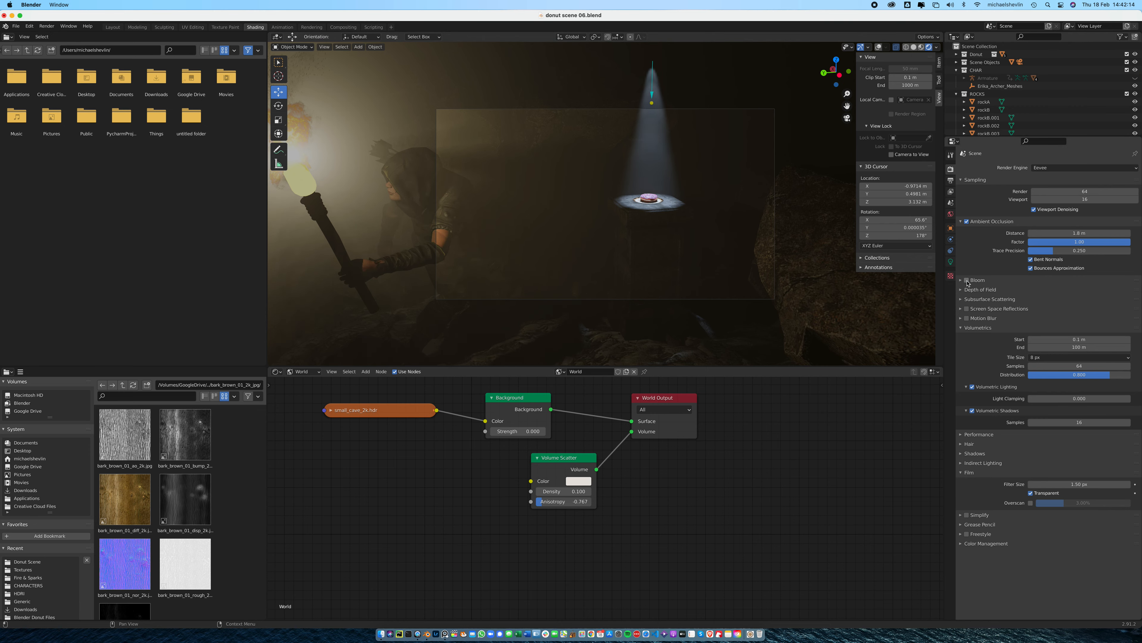
pyautogui.click(966, 281)
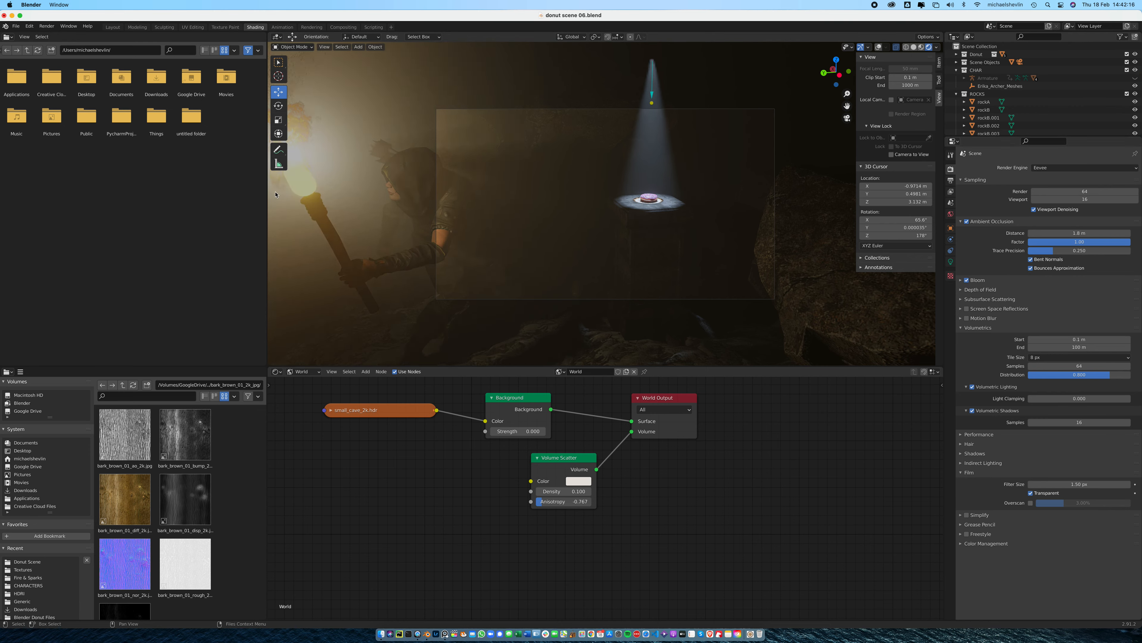
# Enable Screen Space Reflections and Motion Blur for the Eevee render.
pyautogui.click(960, 289)
pyautogui.click(961, 289)
pyautogui.click(960, 307)
pyautogui.click(961, 302)
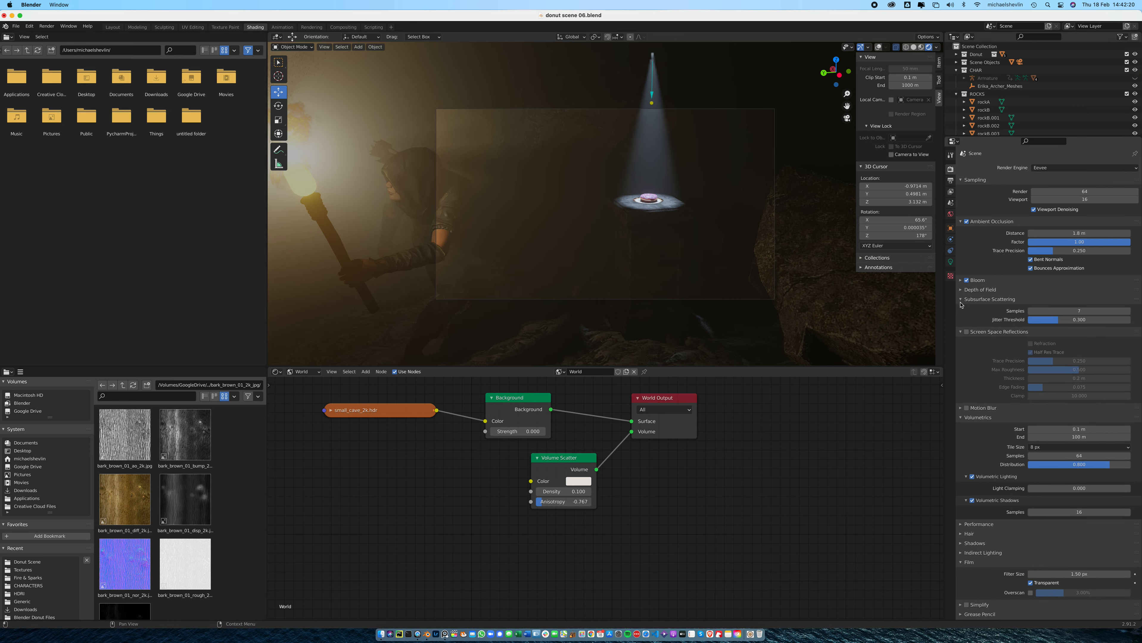
pyautogui.click(960, 301)
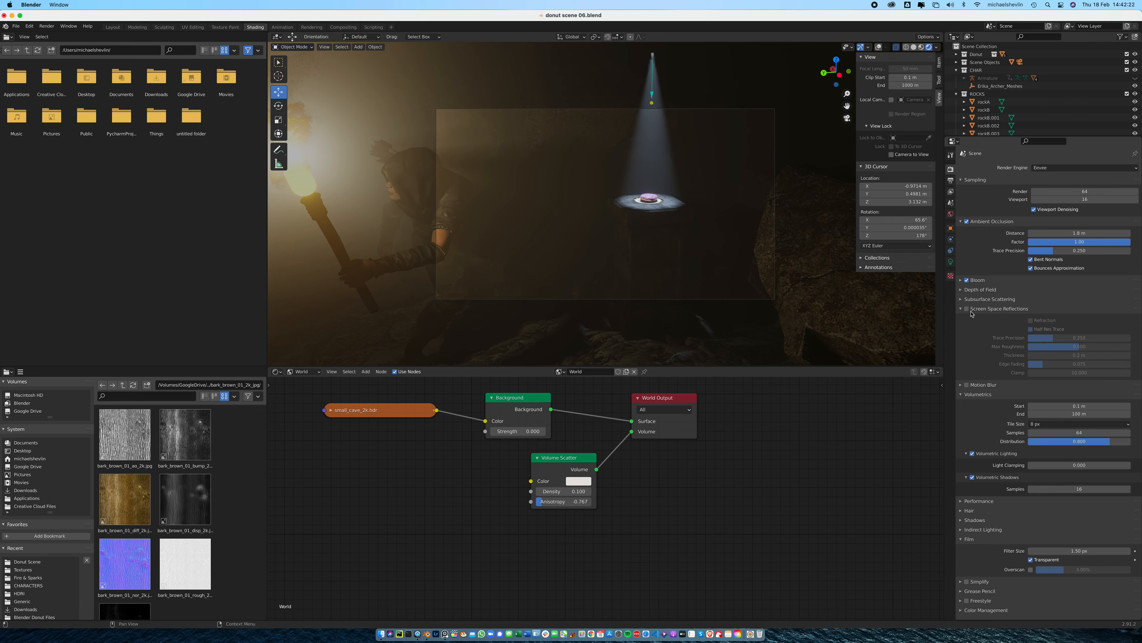
pyautogui.click(970, 310)
pyautogui.click(967, 310)
pyautogui.click(966, 319)
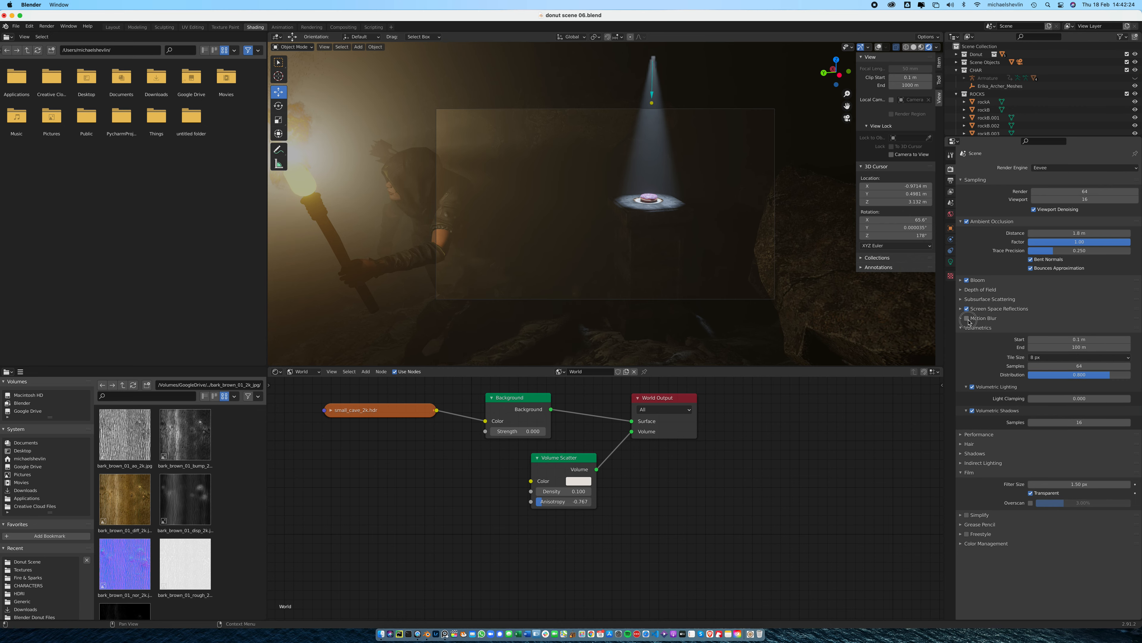
pyautogui.click(967, 319)
pyautogui.click(967, 319)
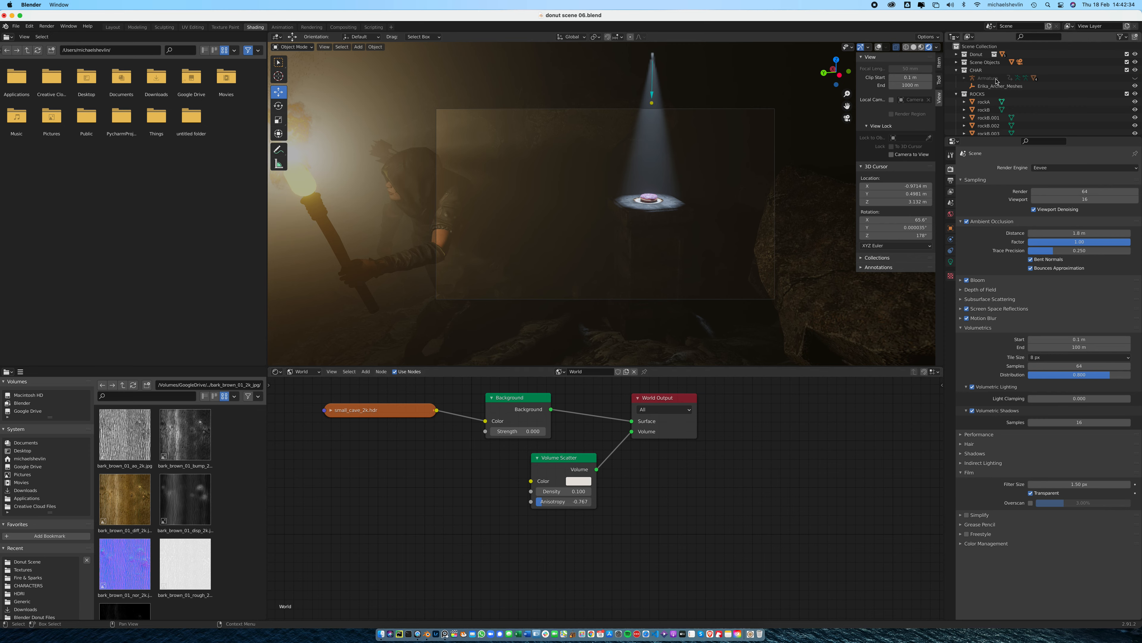
# Enable Depth of Field on the scene camera and pick the donut's icing as the focus object.
pyautogui.click(956, 71)
pyautogui.click(956, 78)
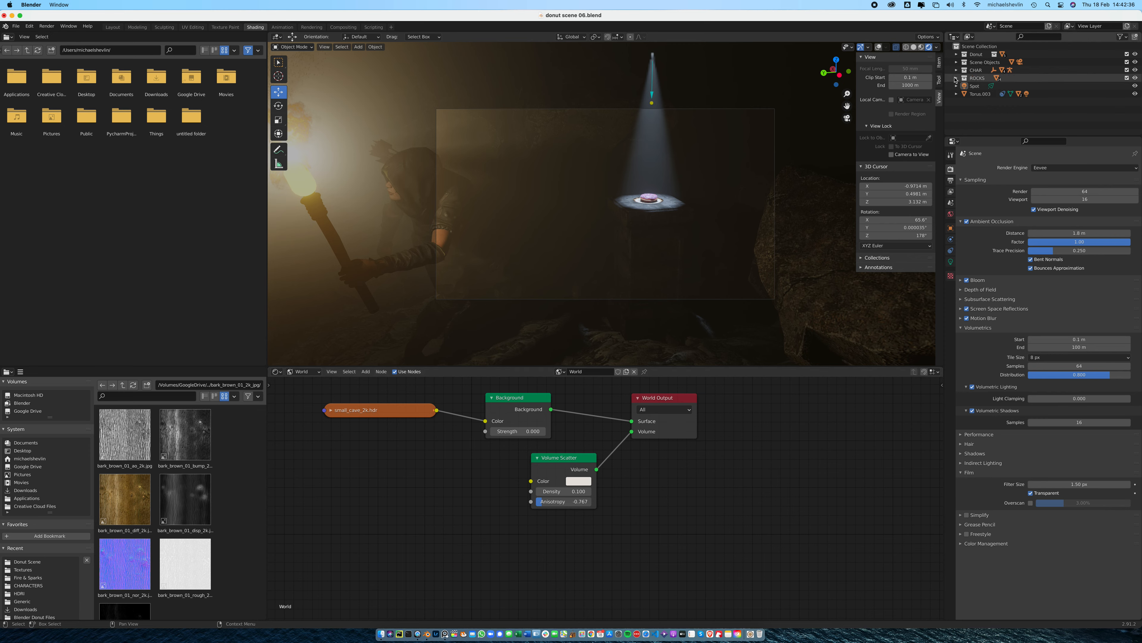
pyautogui.click(956, 61)
pyautogui.click(985, 70)
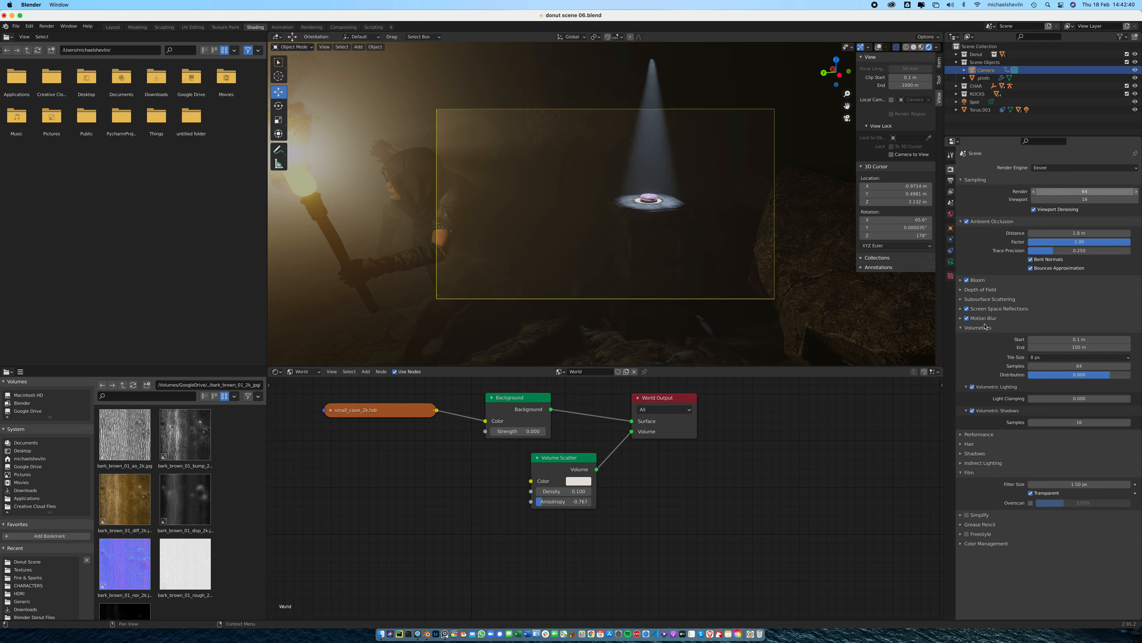
pyautogui.click(950, 262)
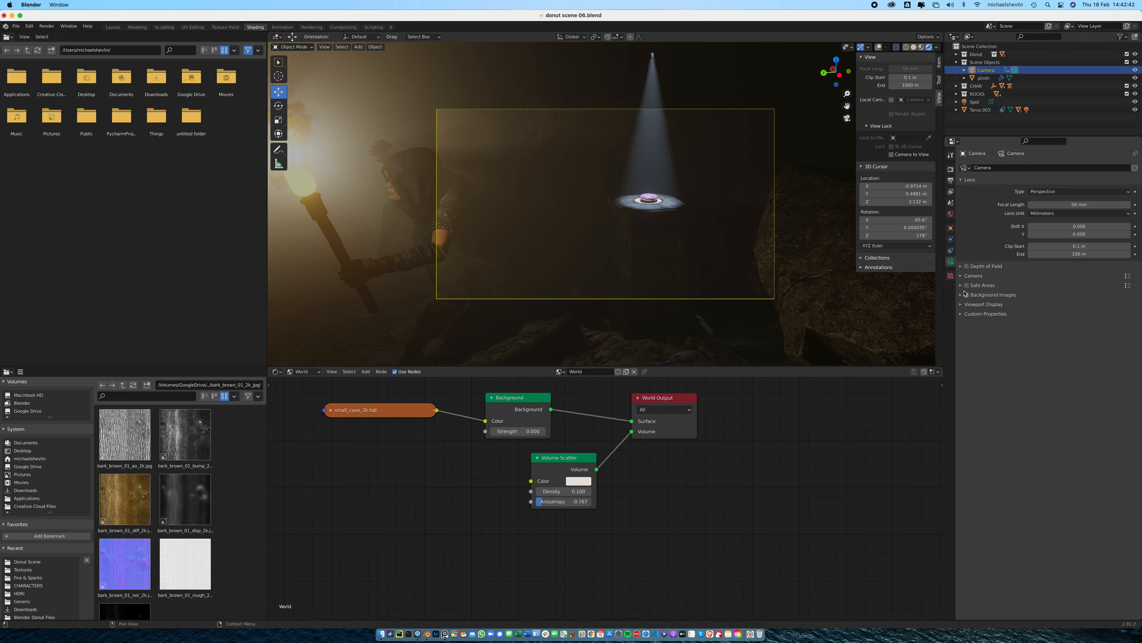
pyautogui.click(966, 266)
pyautogui.click(960, 267)
pyautogui.click(1126, 278)
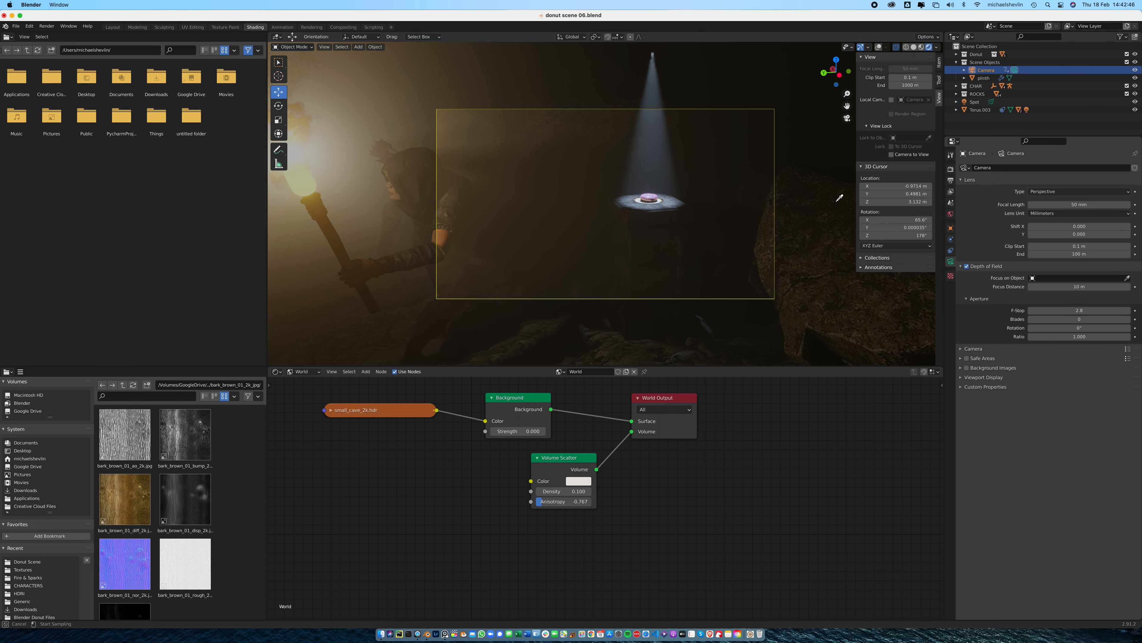
pyautogui.click(650, 197)
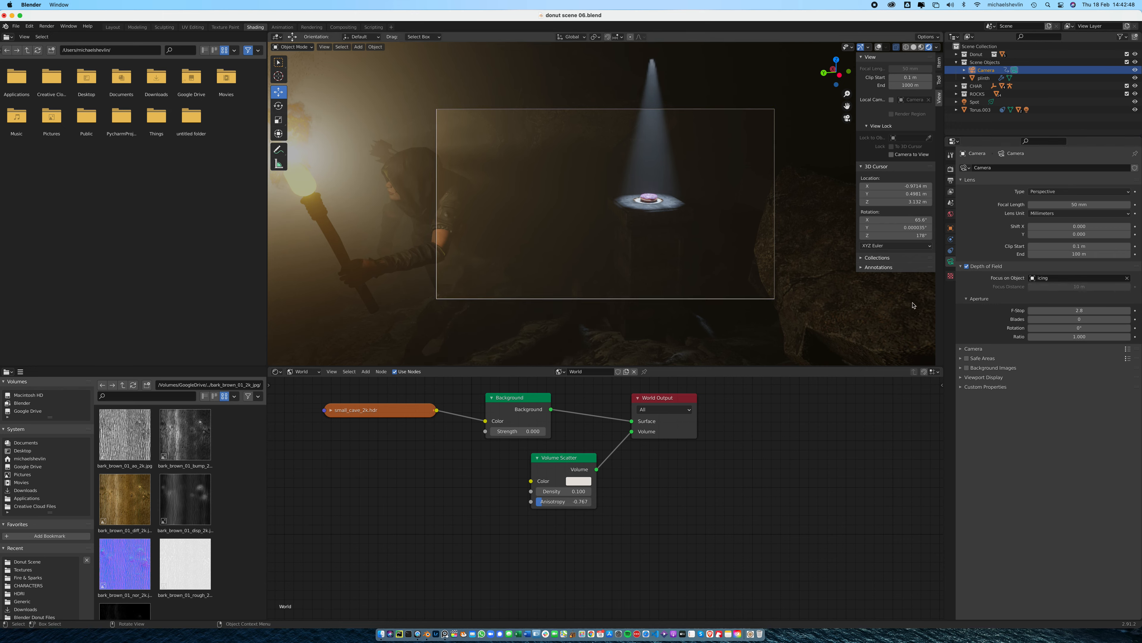
# Set the camera's aperture F-Stop to 1.0.
pyautogui.doubleClick(1092, 310)
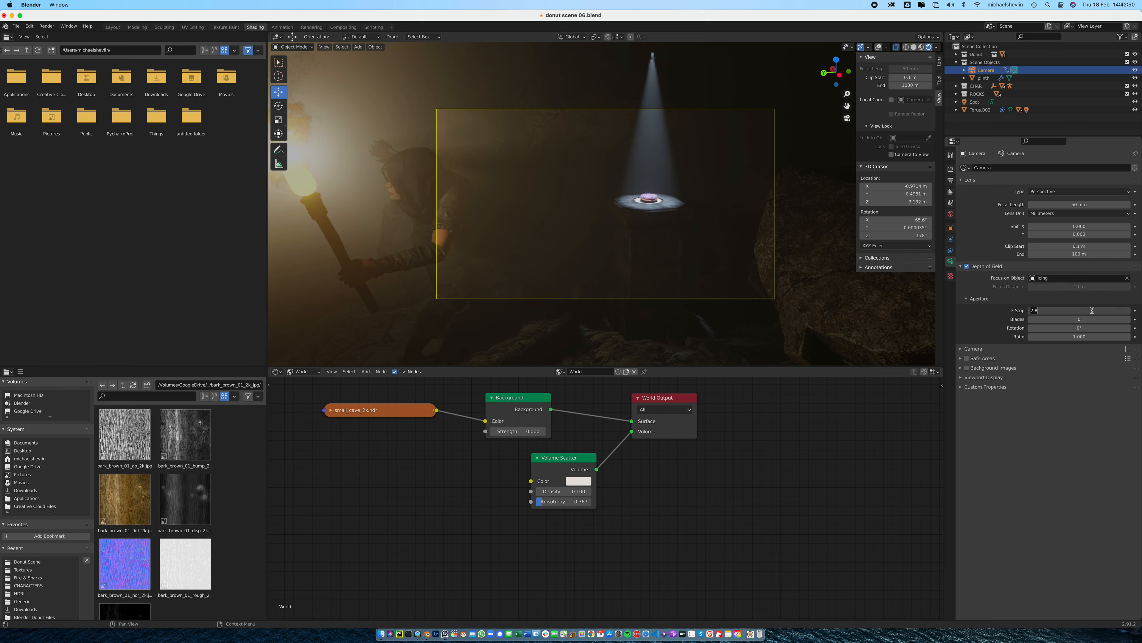
pyautogui.write('1')
pyautogui.press('Return')
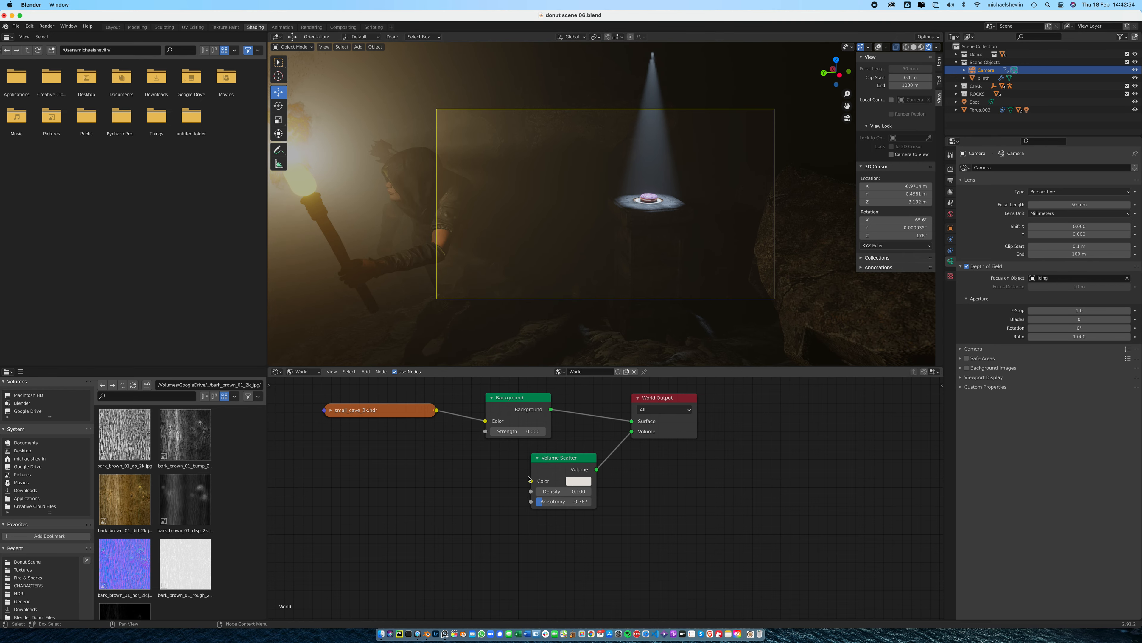
# Switch to the Layout workspace with rendered shading and preview the first and last frames of the camera animation.
pyautogui.click(112, 27)
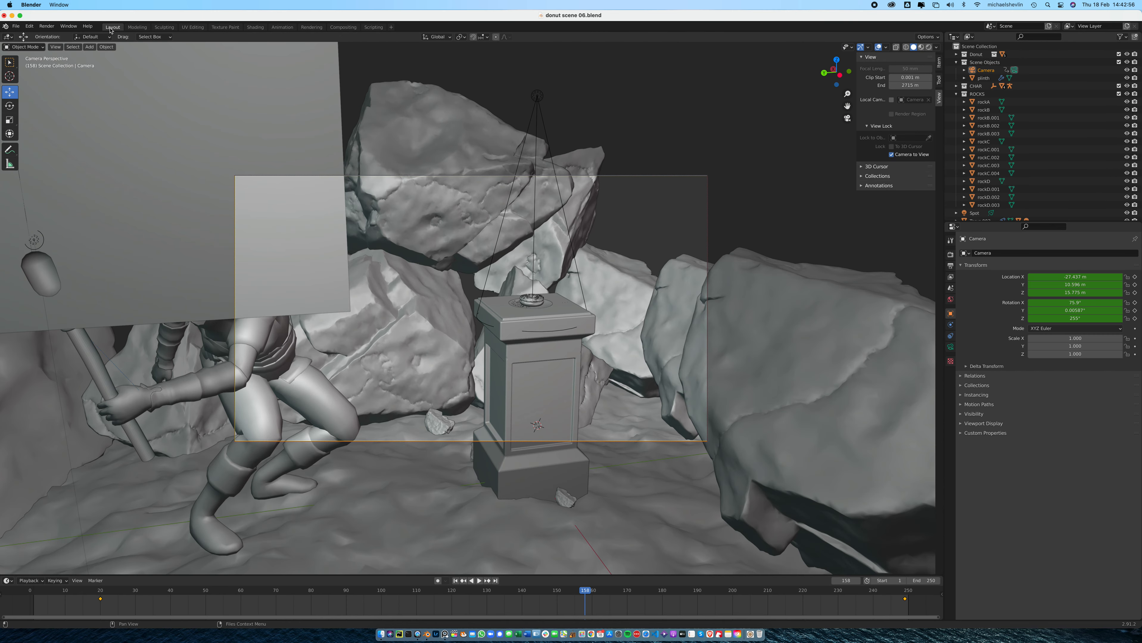
pyautogui.click(929, 47)
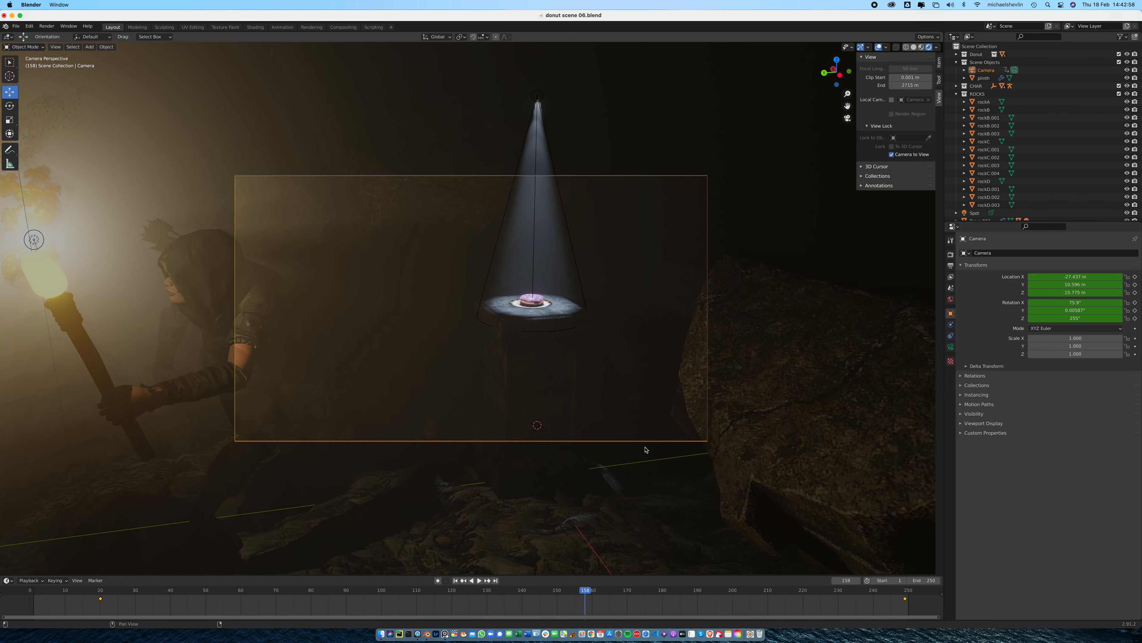
pyautogui.click(455, 581)
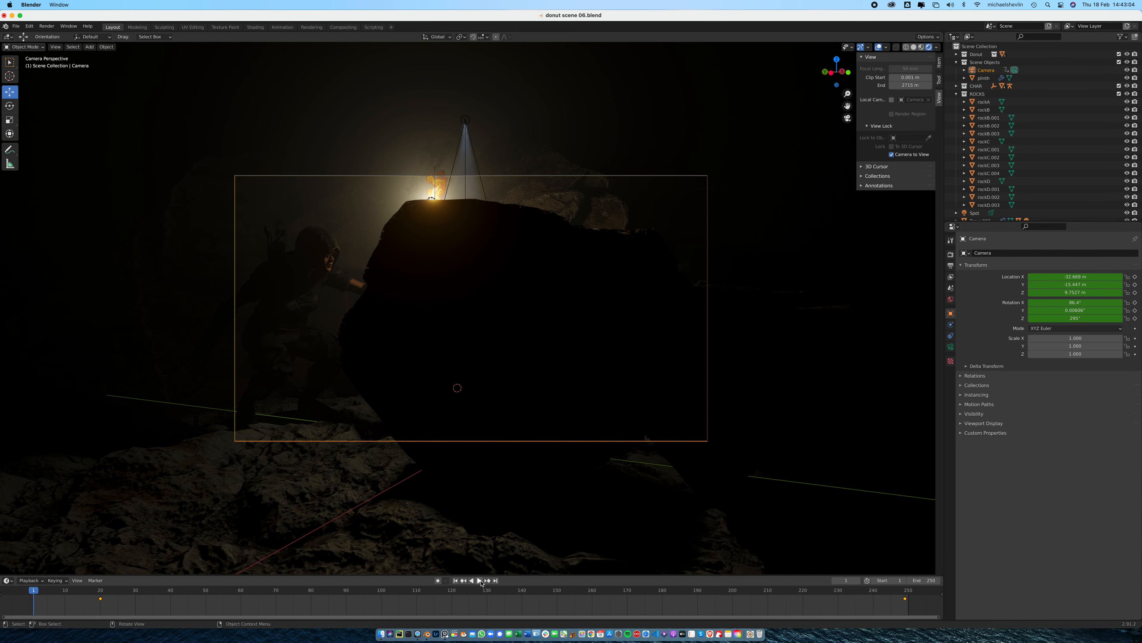
pyautogui.click(495, 581)
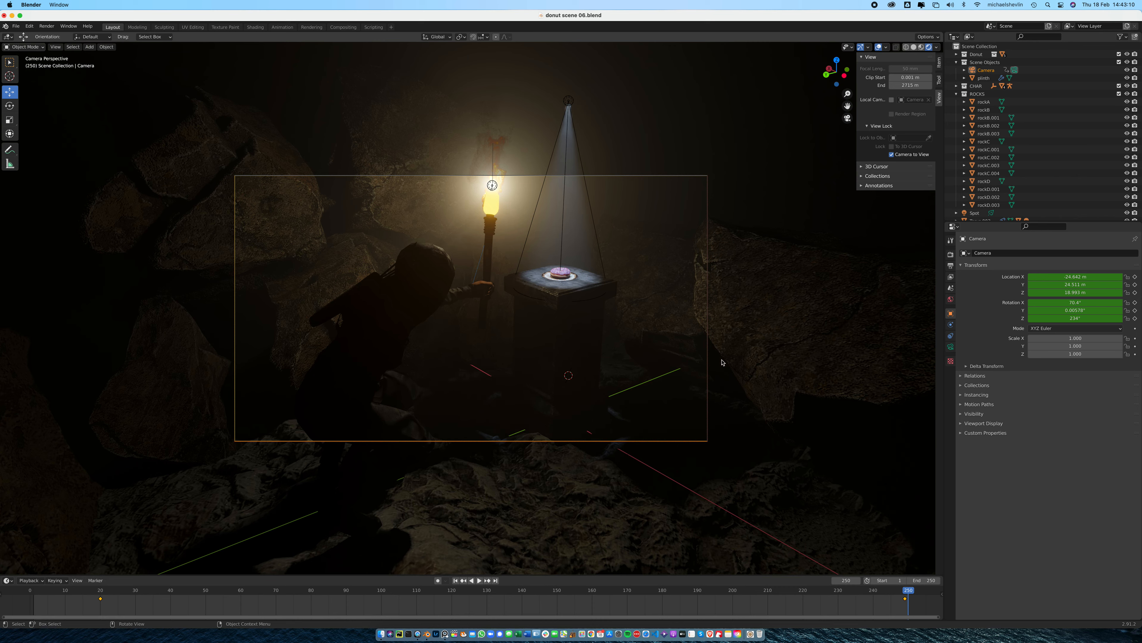
pyautogui.click(772, 362)
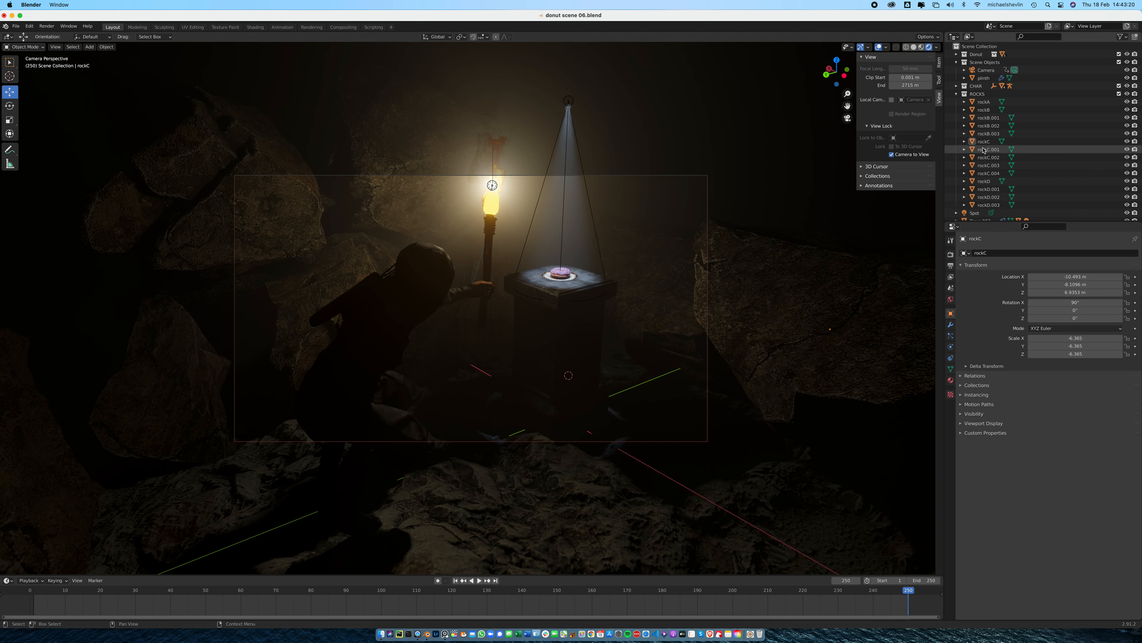
# Try the Cycles render engine on the scene to compare its look in the viewport.
pyautogui.click(950, 255)
pyautogui.click(1050, 253)
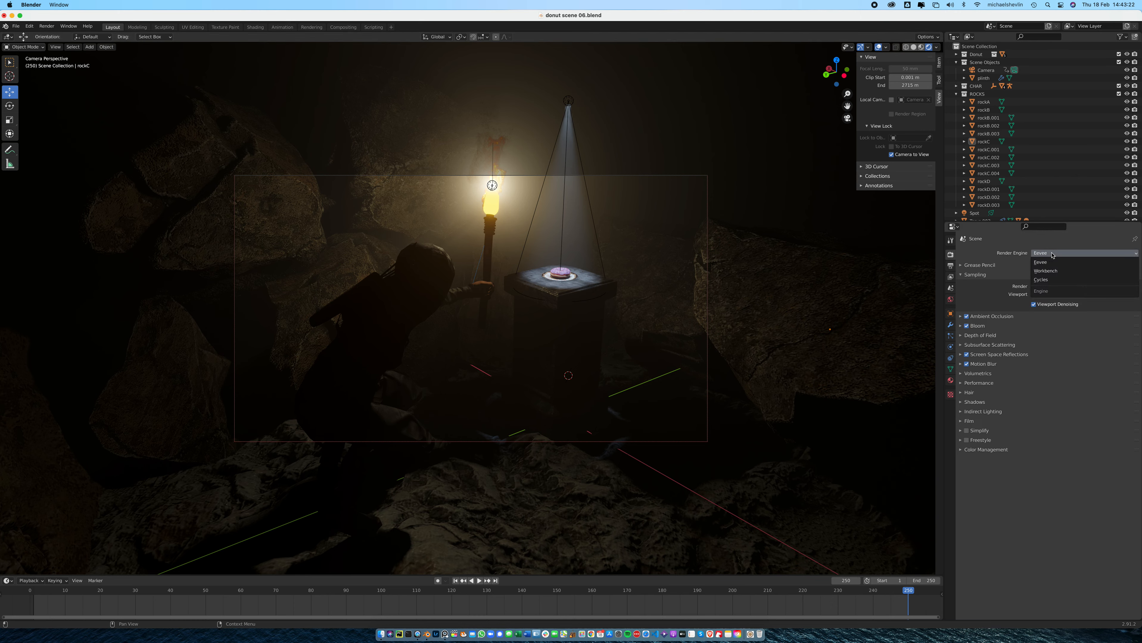
pyautogui.click(1054, 280)
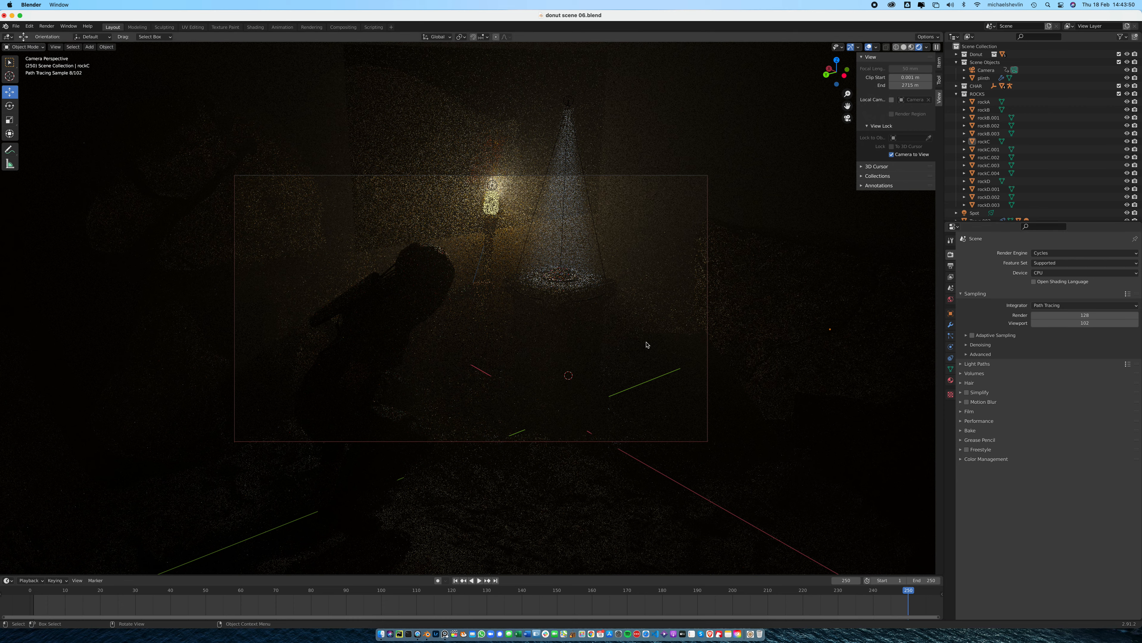
# Hide the viewport overlays and set the render engine back to Eevee.
pyautogui.click(869, 48)
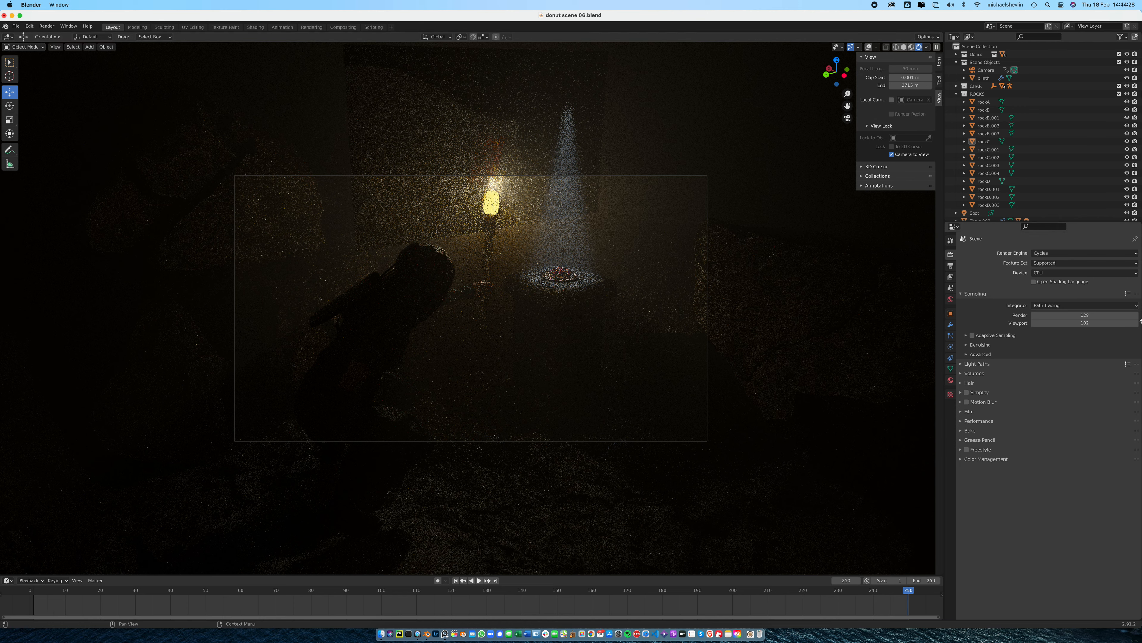
pyautogui.click(1083, 254)
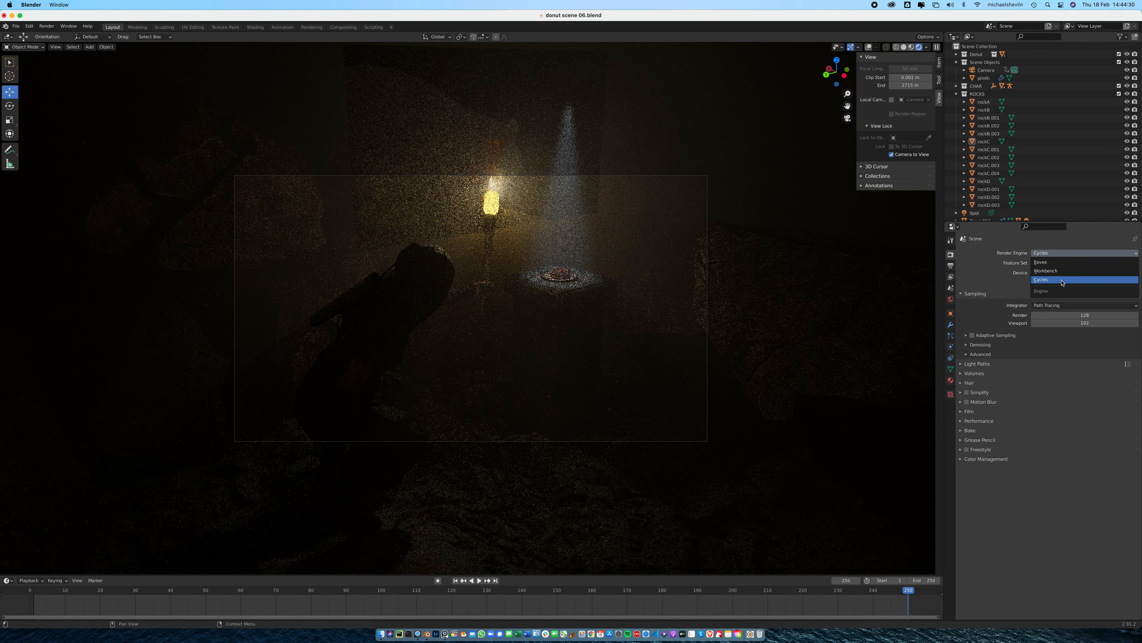
pyautogui.click(1061, 262)
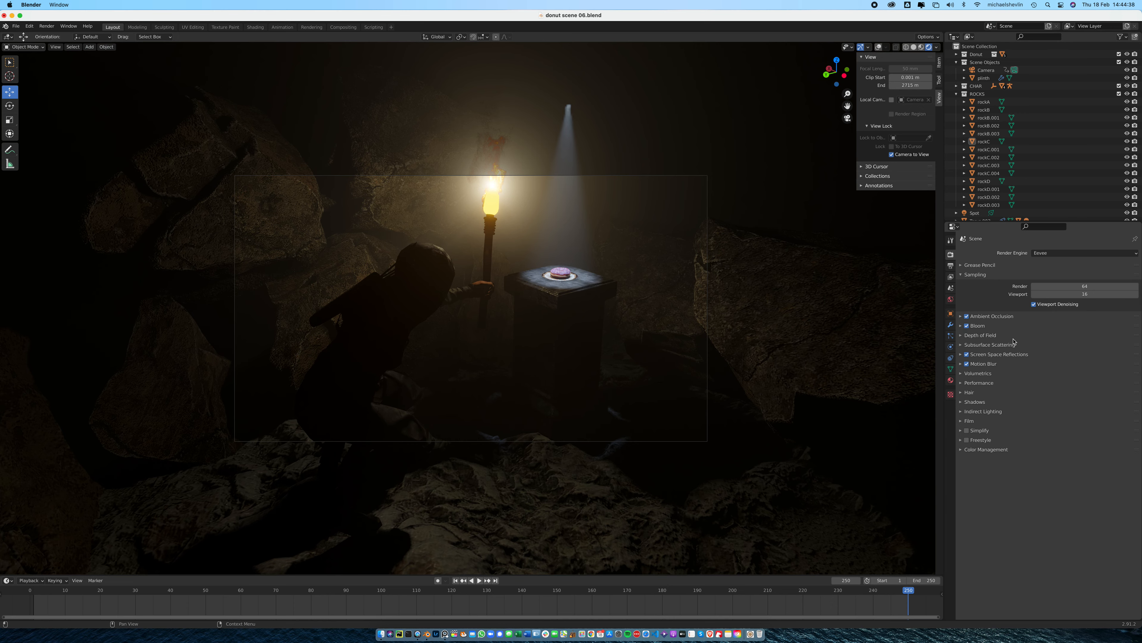
# Set the Eevee render samples to 100.
pyautogui.click(1108, 286)
pyautogui.write('100')
pyautogui.press('Return')
pyautogui.click(1099, 295)
pyautogui.press('Return')
# Set the output frame rate to 25 fps and look over the file format options.
pyautogui.click(950, 265)
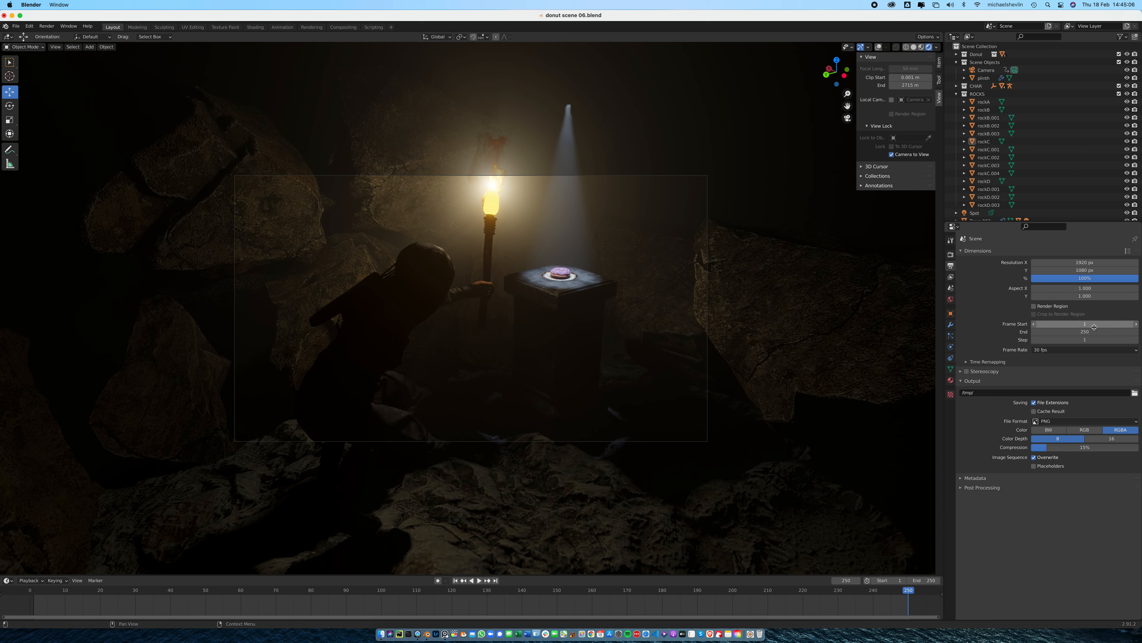
pyautogui.click(1097, 351)
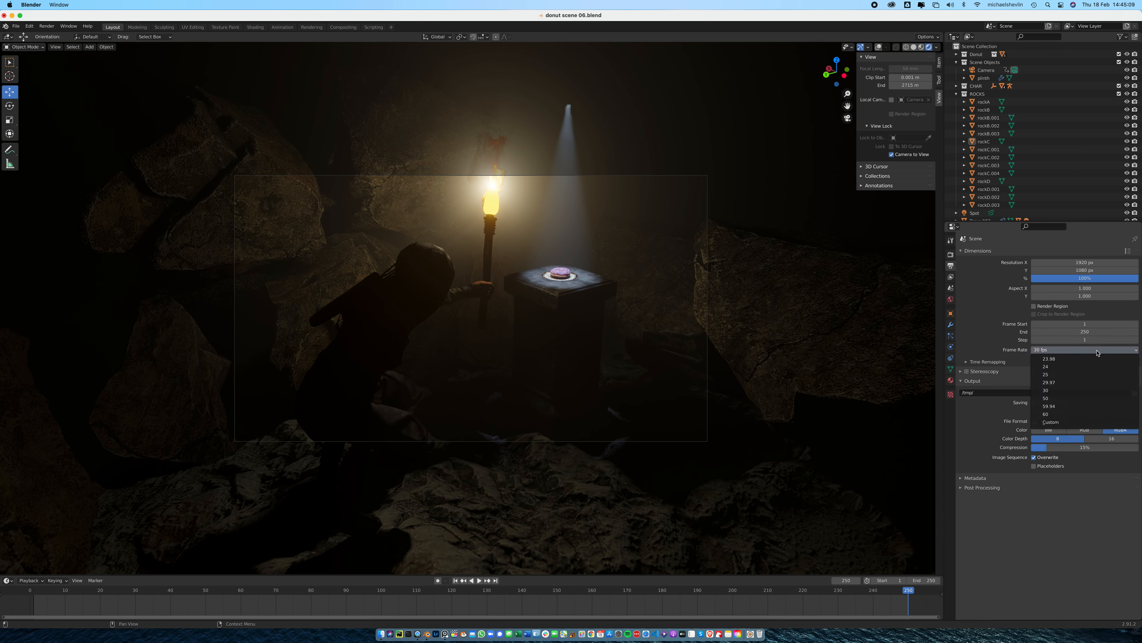
pyautogui.click(1085, 374)
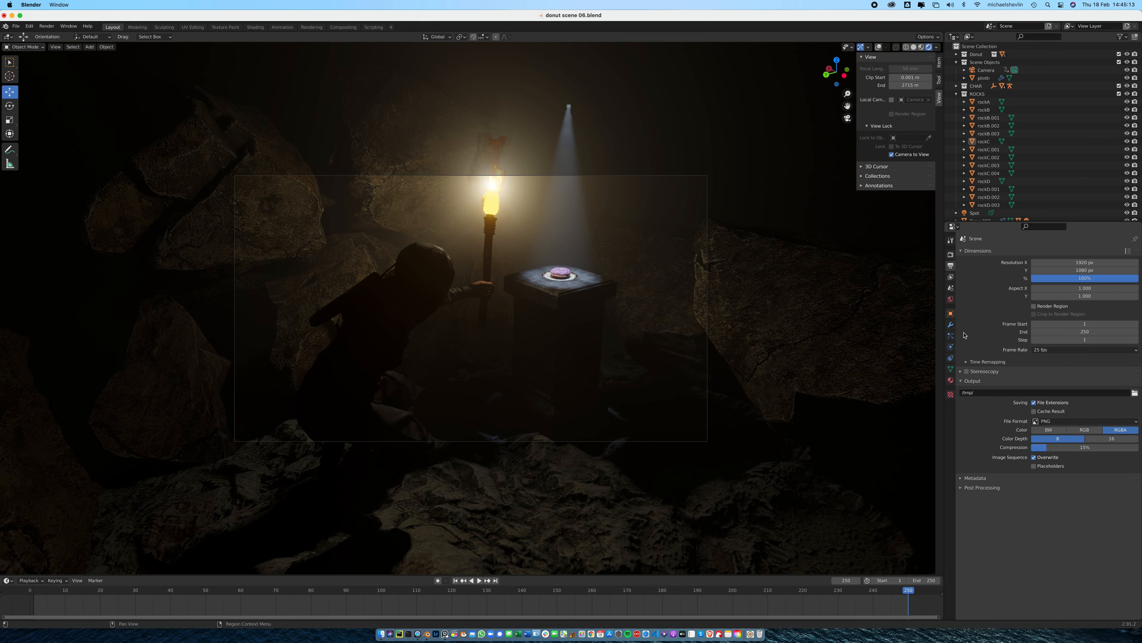
pyautogui.click(1127, 424)
# Browse for the render output location and create a new folder named "render 01" on the Desktop.
pyautogui.click(1131, 393)
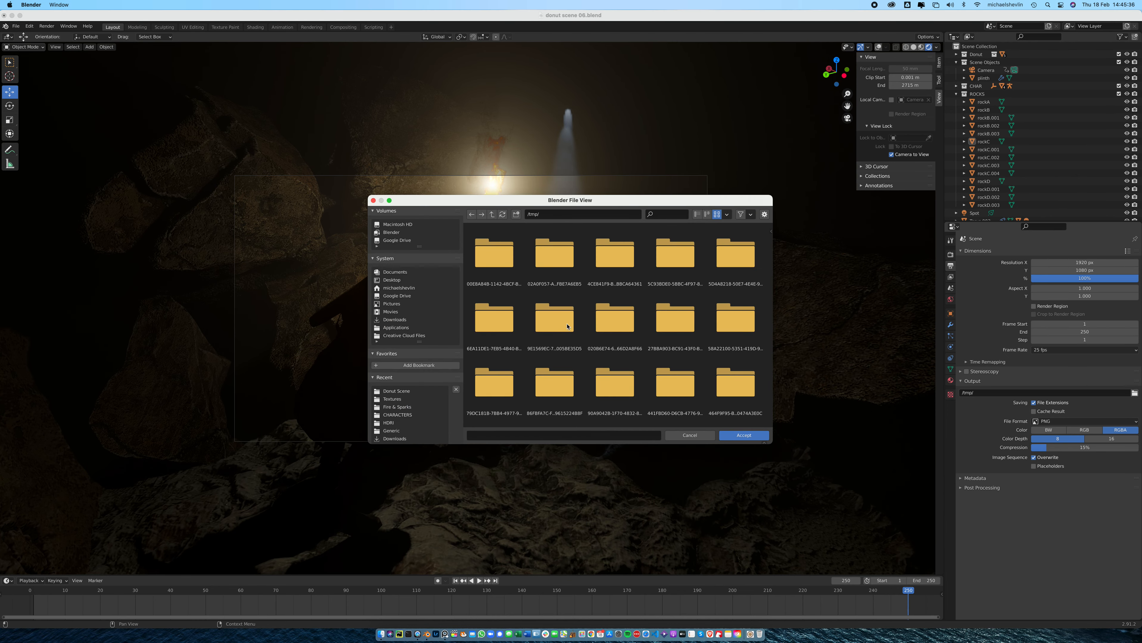
pyautogui.click(396, 273)
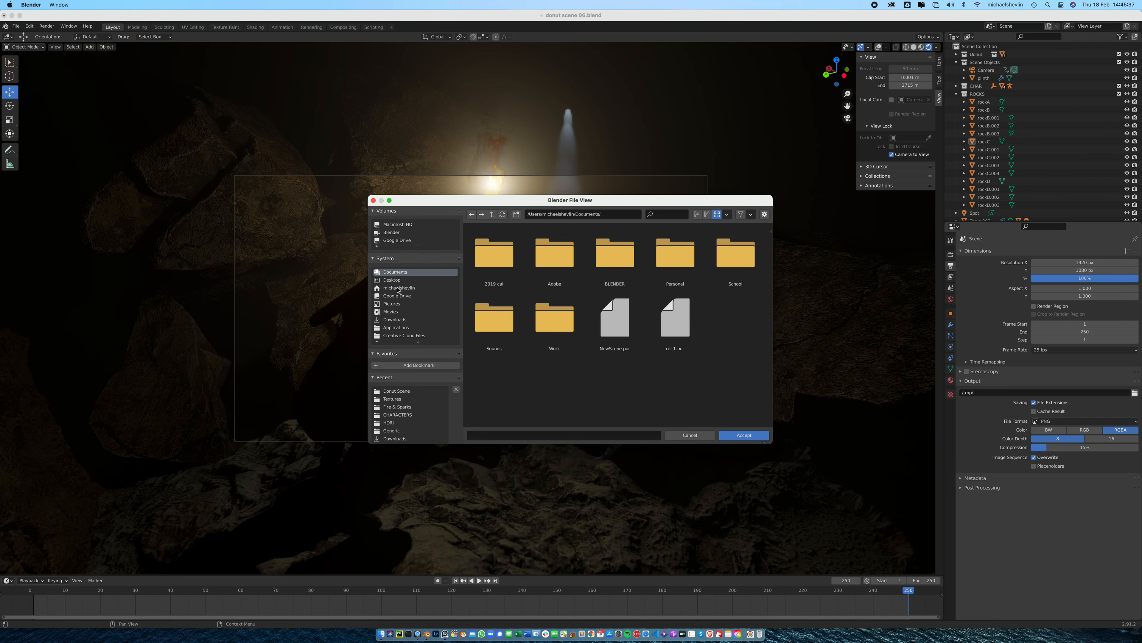
pyautogui.click(393, 280)
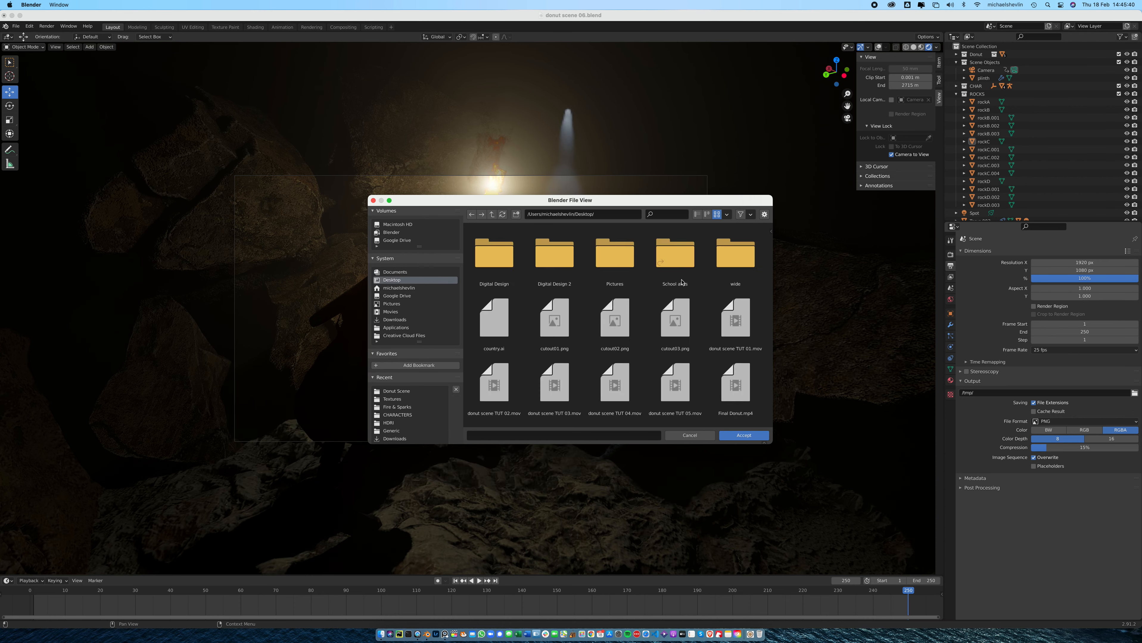
pyautogui.press('BackSpace')
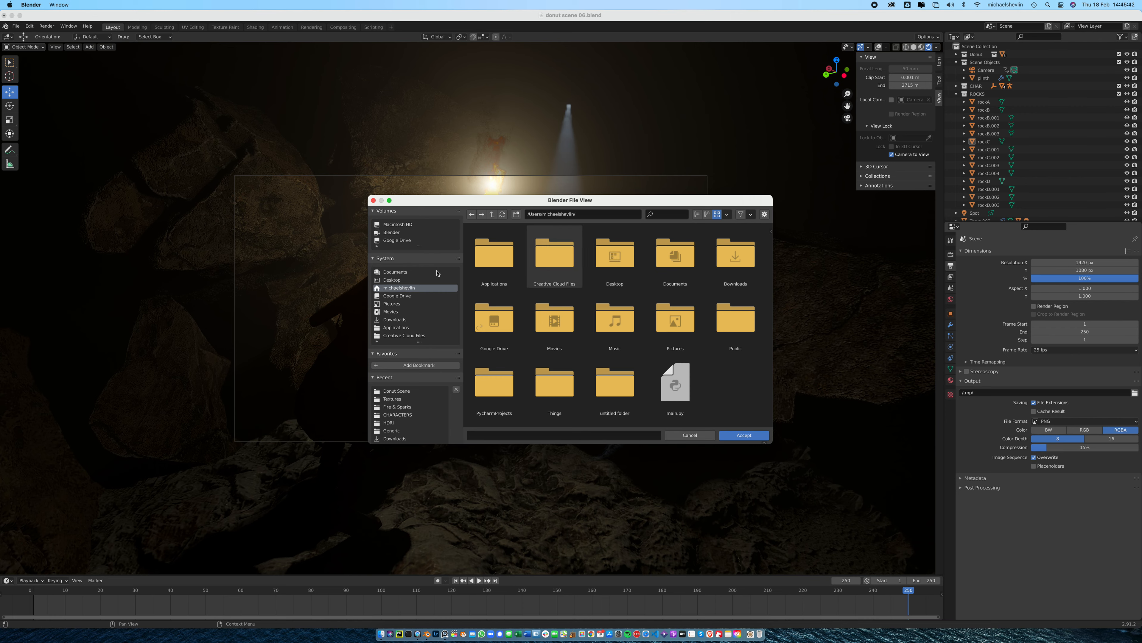
pyautogui.click(397, 282)
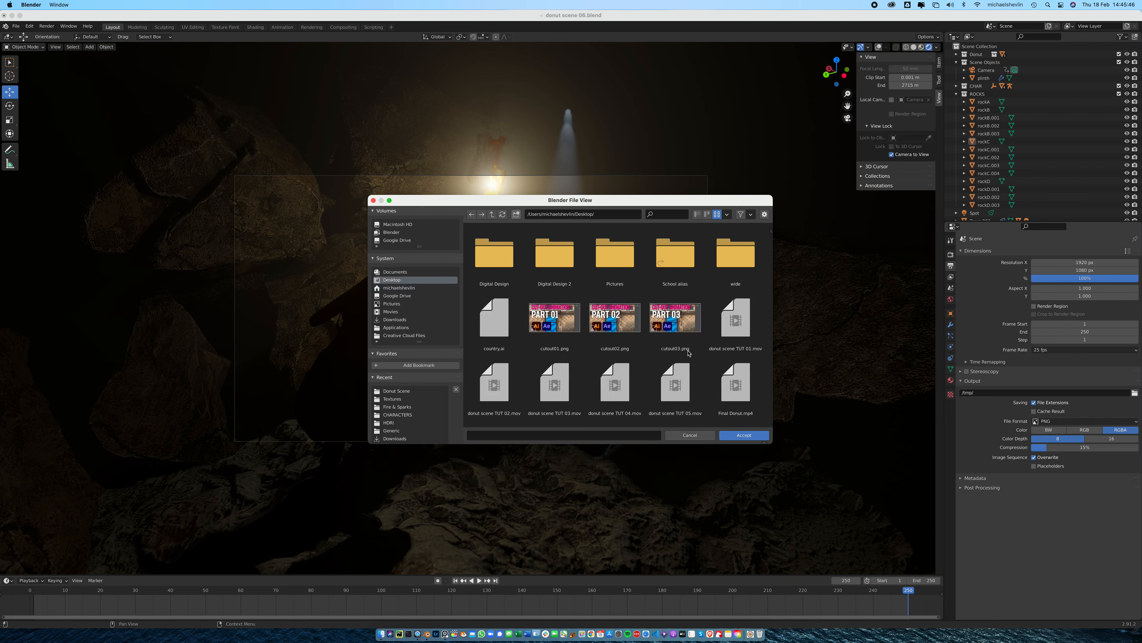
pyautogui.press('i')
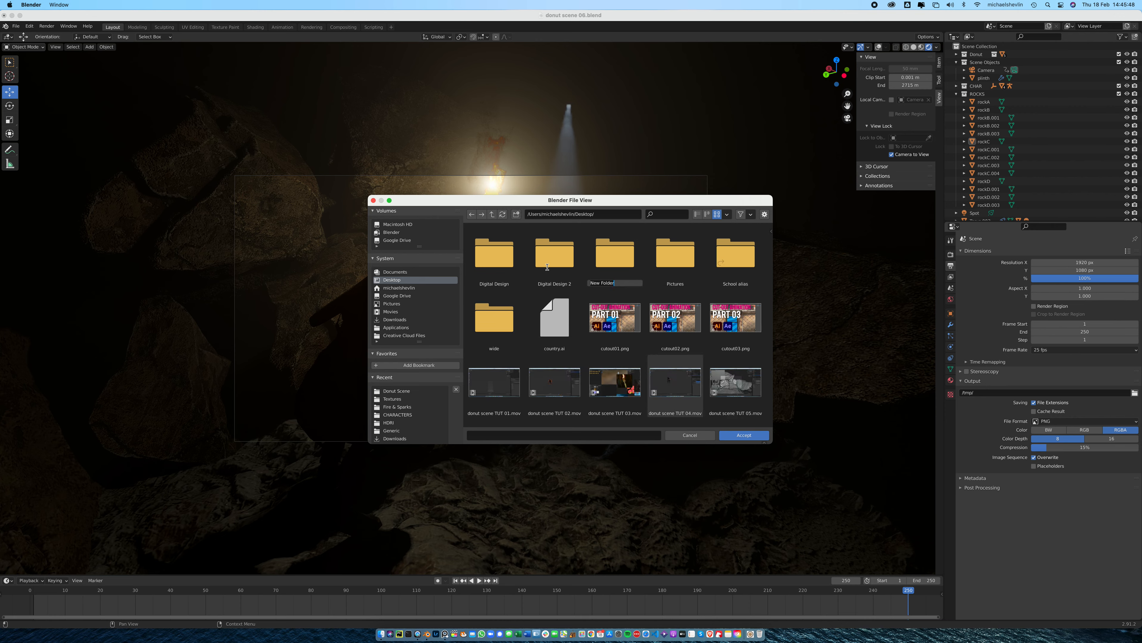
pyautogui.write('render 01')
pyautogui.press('Return')
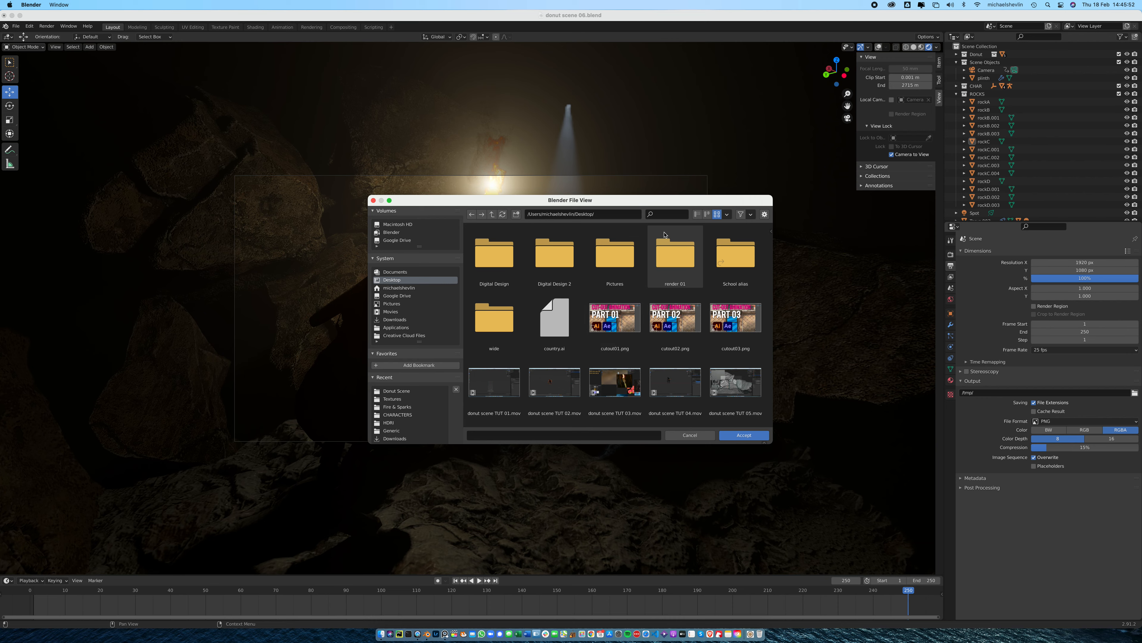
# Set the "render 01" folder on the Desktop as the output location and look at the render commands.
pyautogui.doubleClick(677, 254)
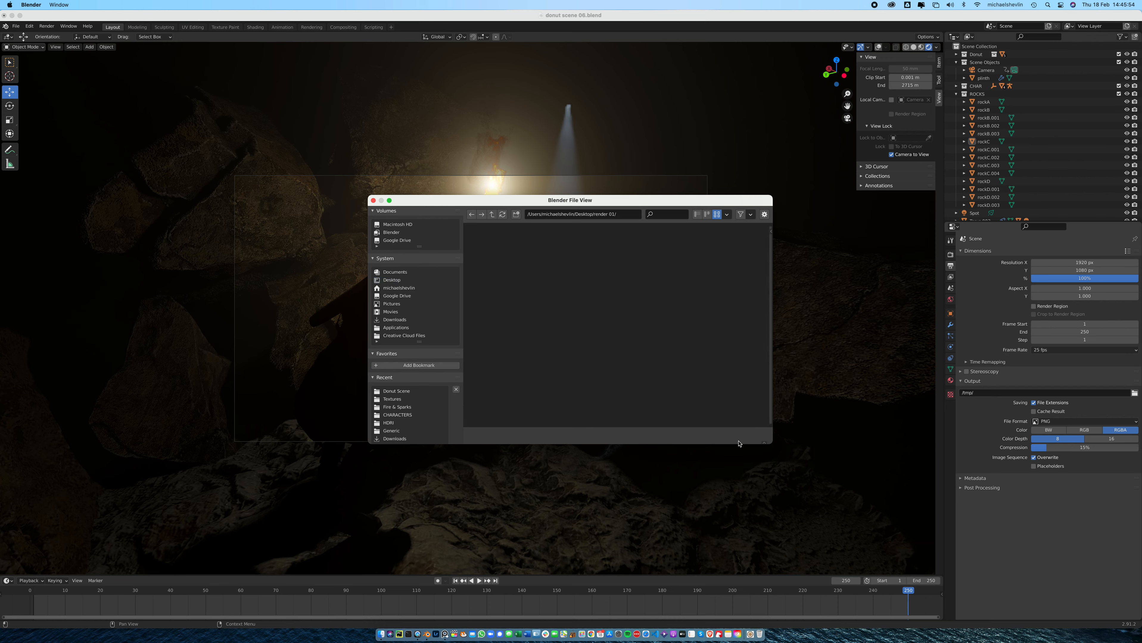
pyautogui.click(743, 435)
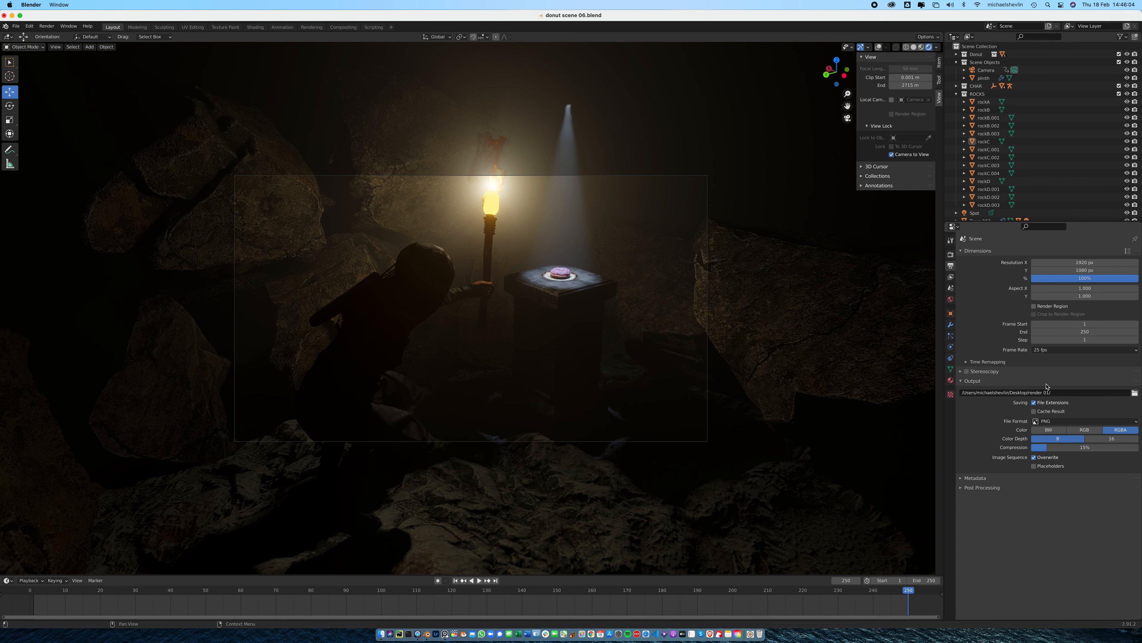
pyautogui.click(47, 26)
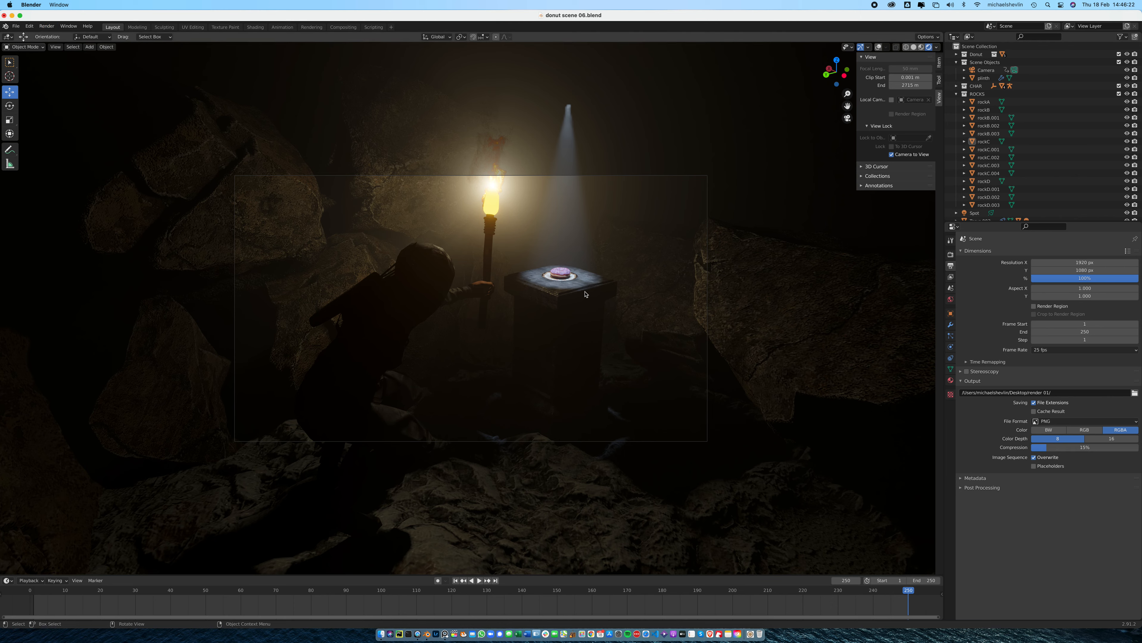
# Try to frame the donut in the camera view.
pyautogui.scroll(5, 607, 290)
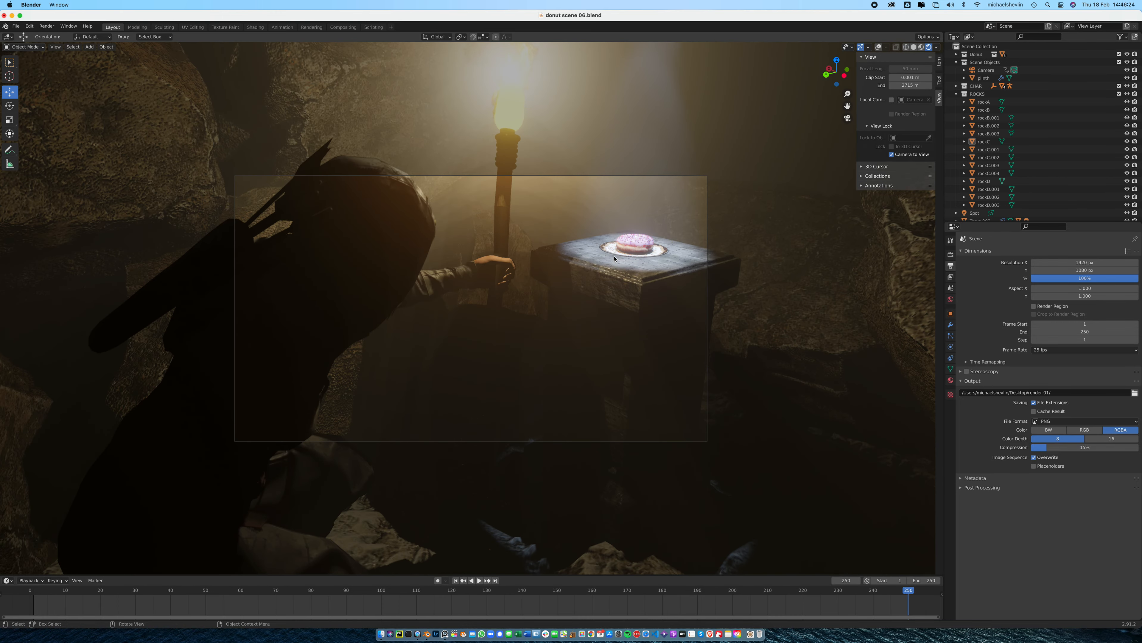
pyautogui.click(644, 246)
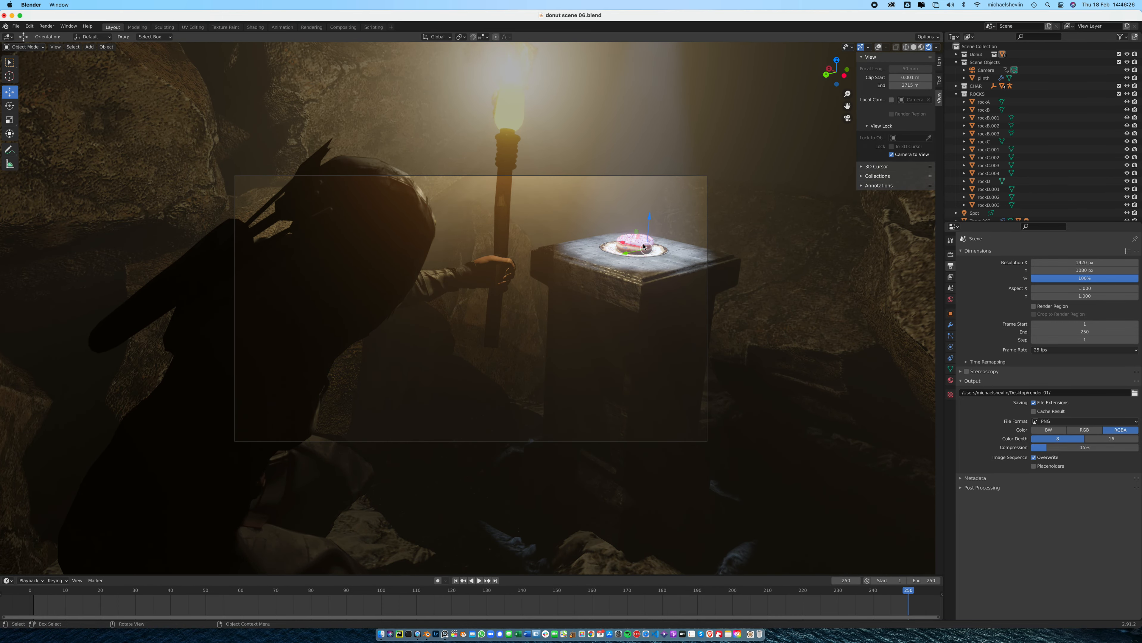
pyautogui.press('q')
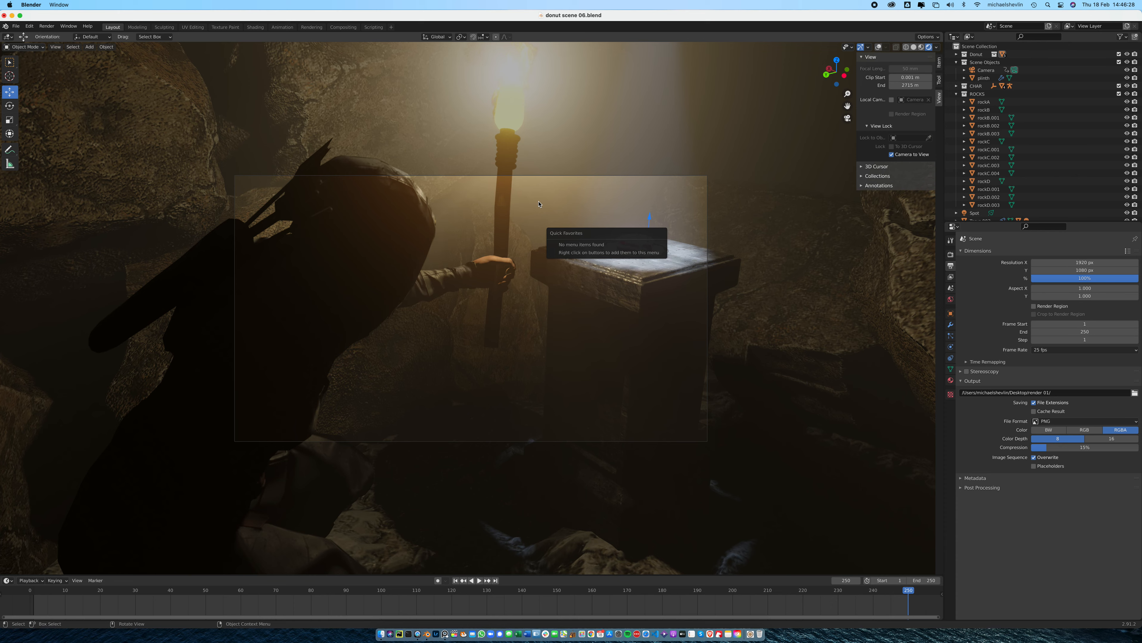
pyautogui.click(72, 47)
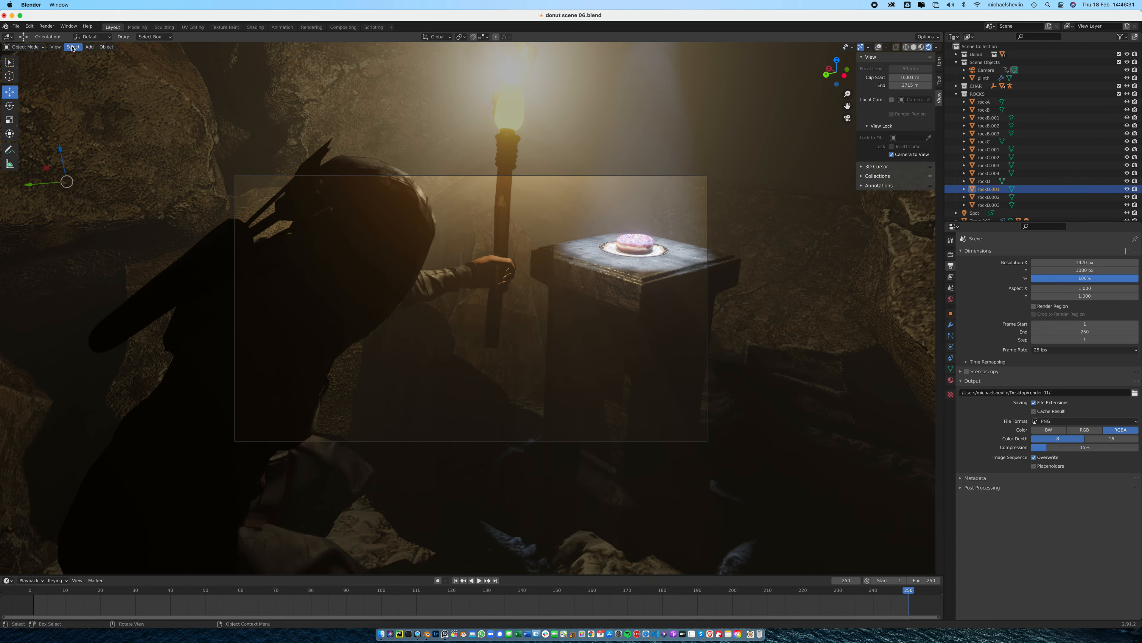
pyautogui.click(72, 47)
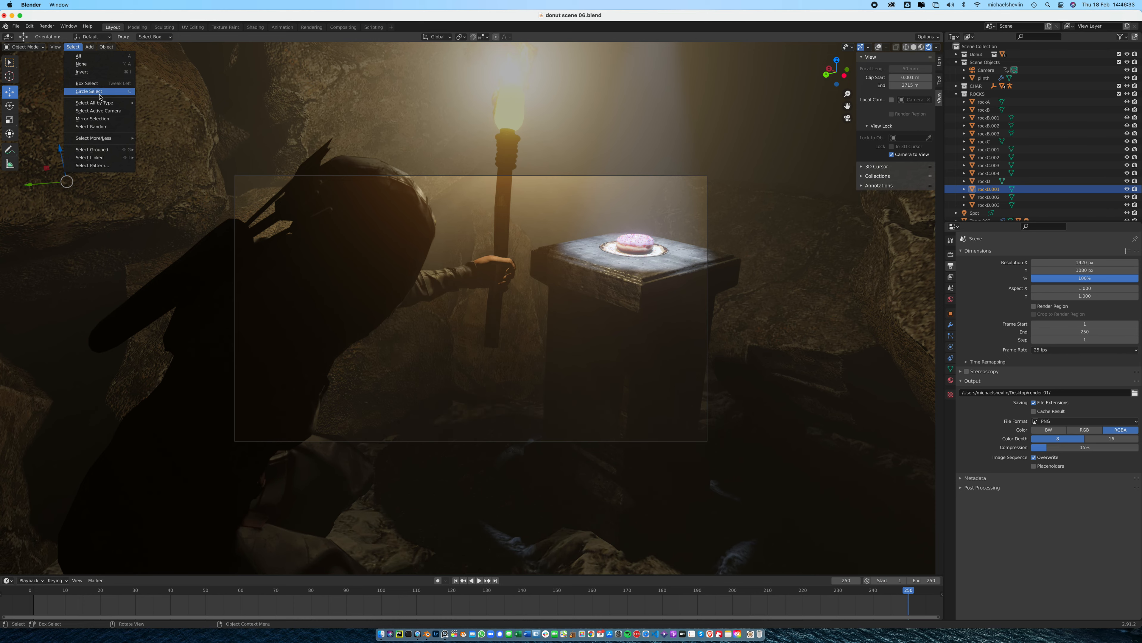
pyautogui.click(107, 47)
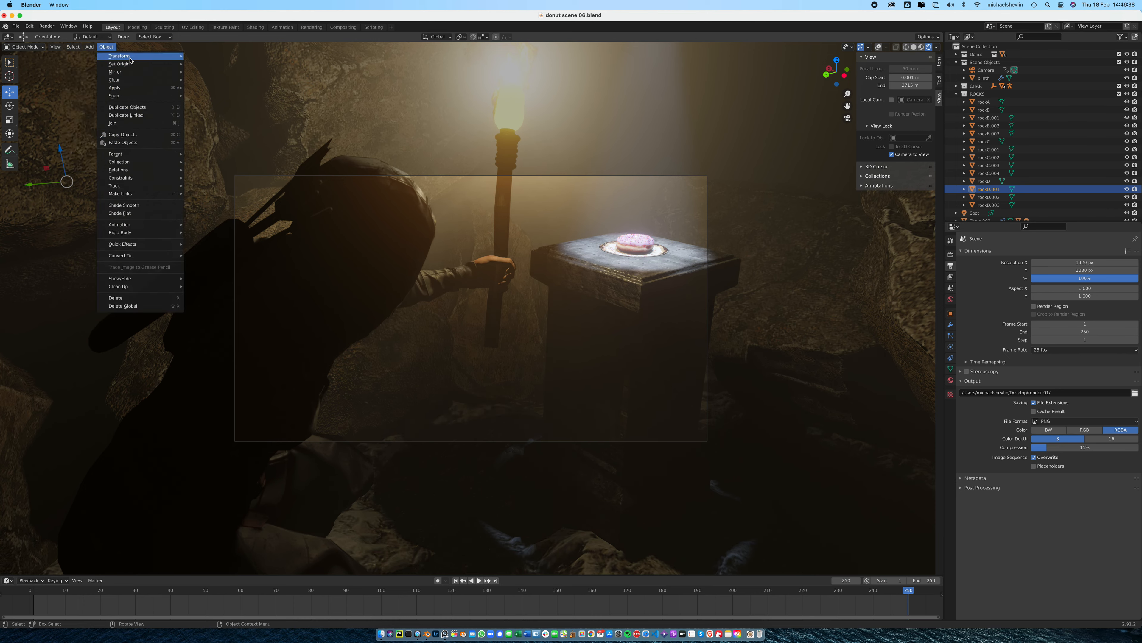
pyautogui.moveTo(130, 56)
pyautogui.moveTo(74, 49)
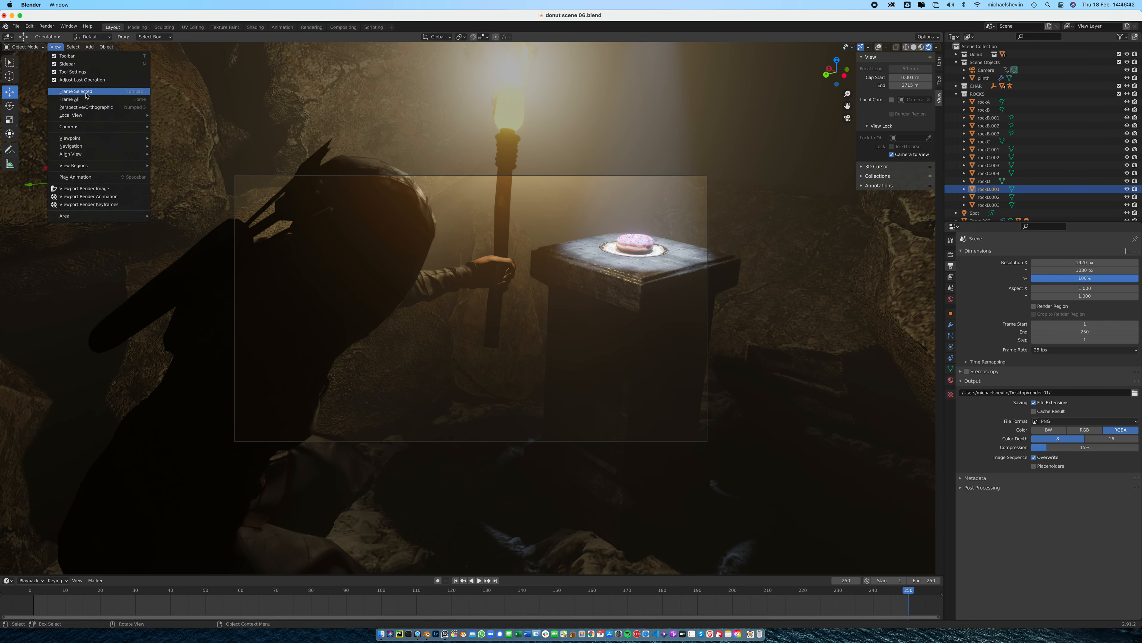
pyautogui.click(75, 92)
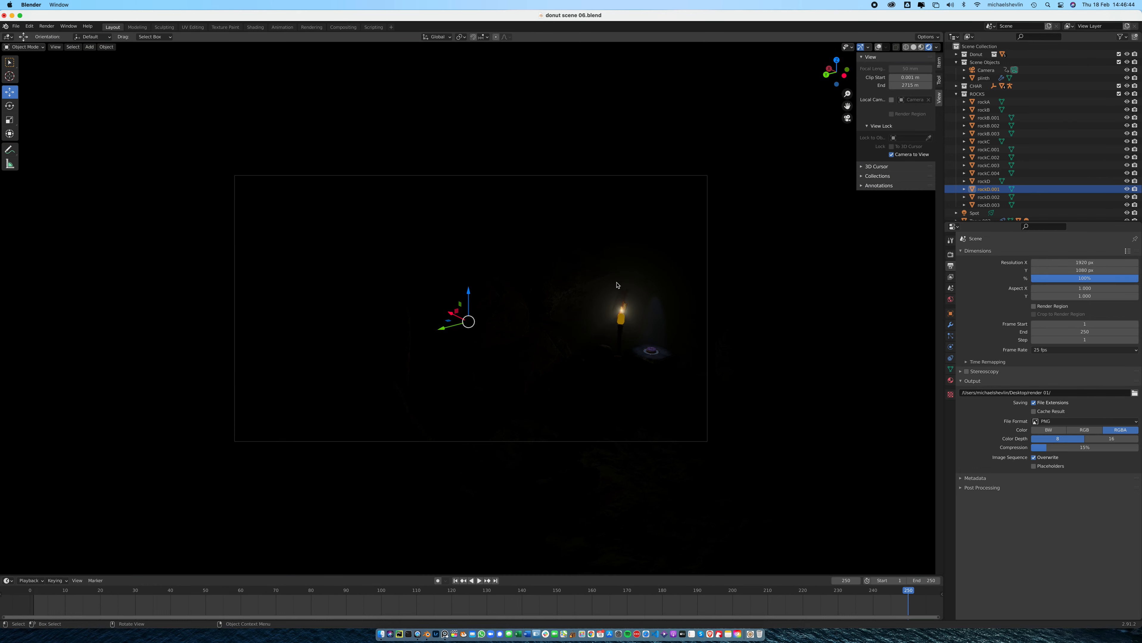
# Select the donut and reframe the locked camera to a close-up of it on its plinth, with the torch-holding hand beside it.
pyautogui.click(655, 355)
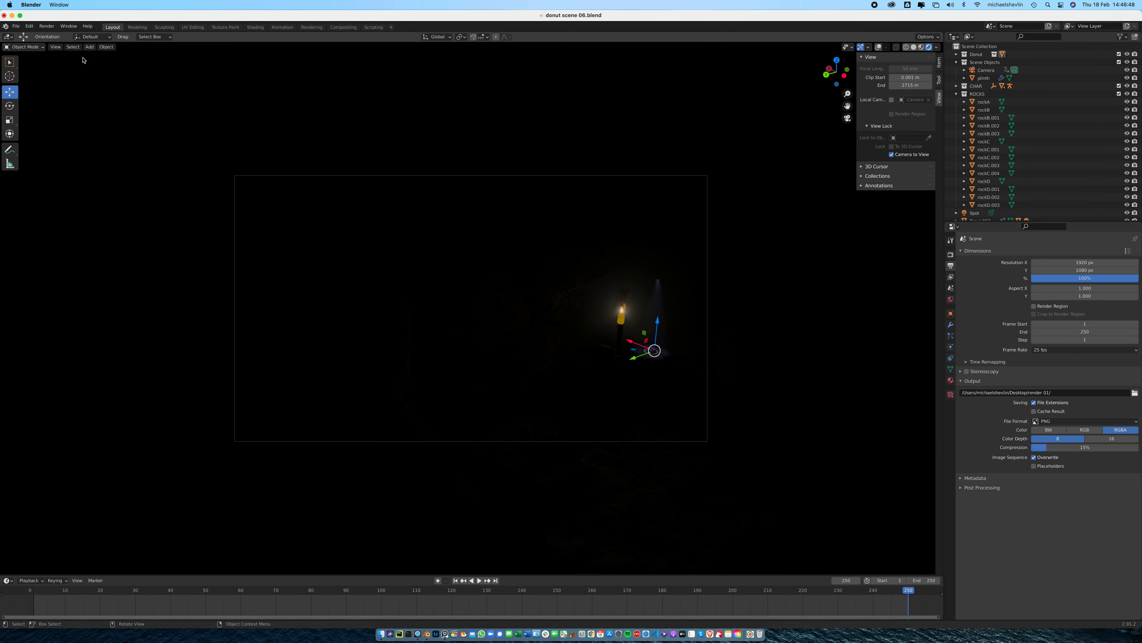
pyautogui.moveTo(628, 330); pyautogui.dragTo(626, 329, button='middle')
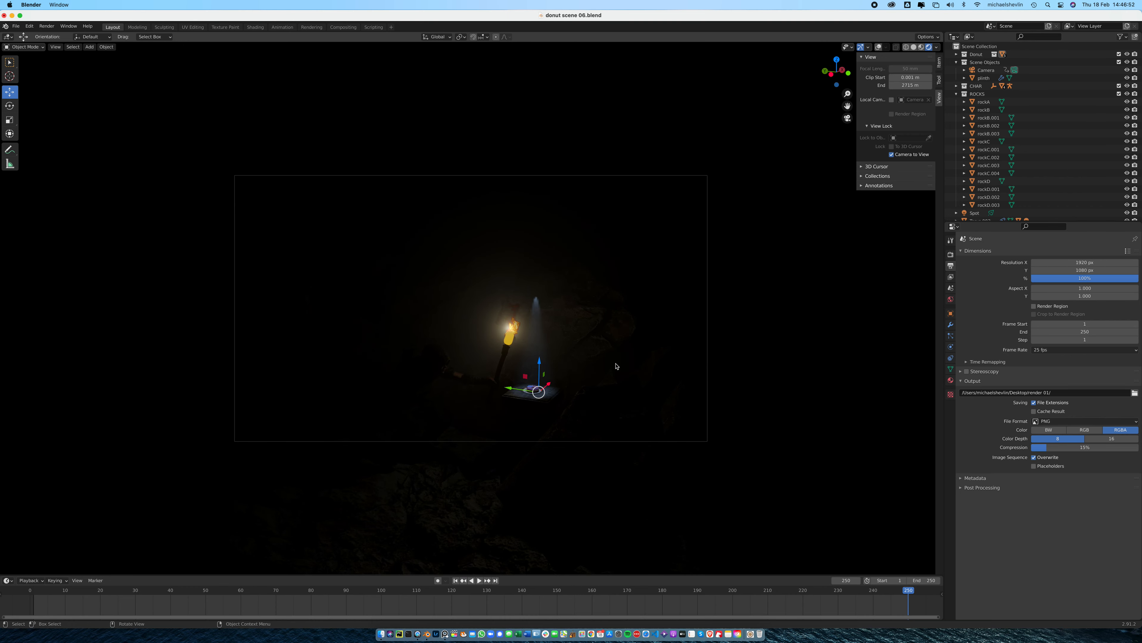
pyautogui.scroll(2, 557, 380)
pyautogui.scroll(6, 557, 381)
pyautogui.moveTo(565, 356); pyautogui.dragTo(467, 212)
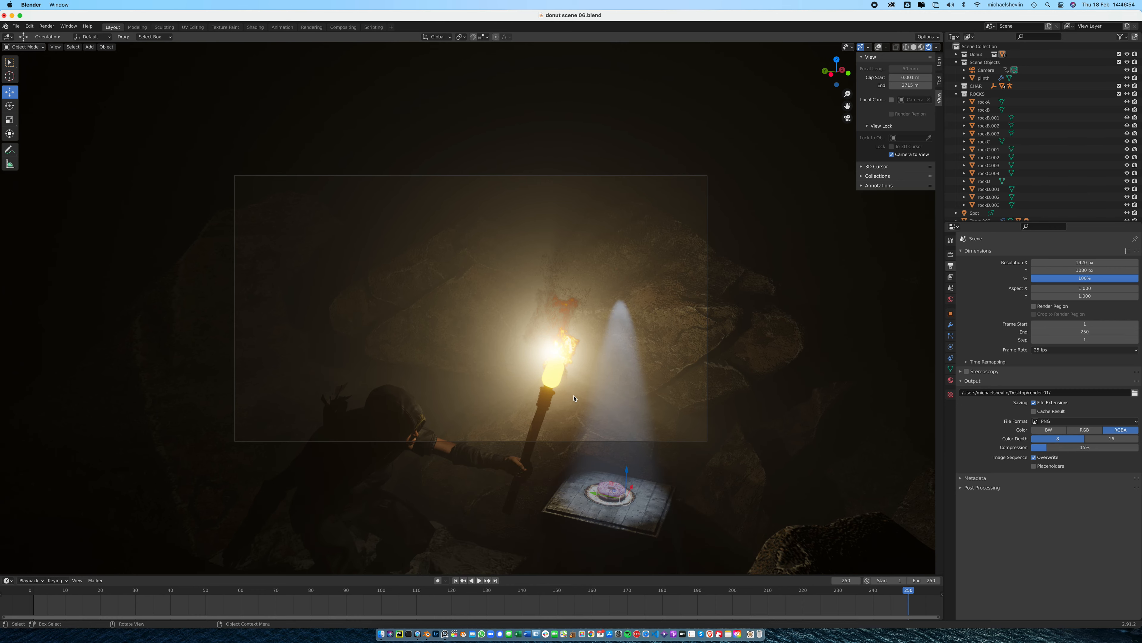
pyautogui.keyDown('shift'); pyautogui.moveTo(581, 290); pyautogui.dragTo(334, 314, button='middle'); pyautogui.keyUp('shift')
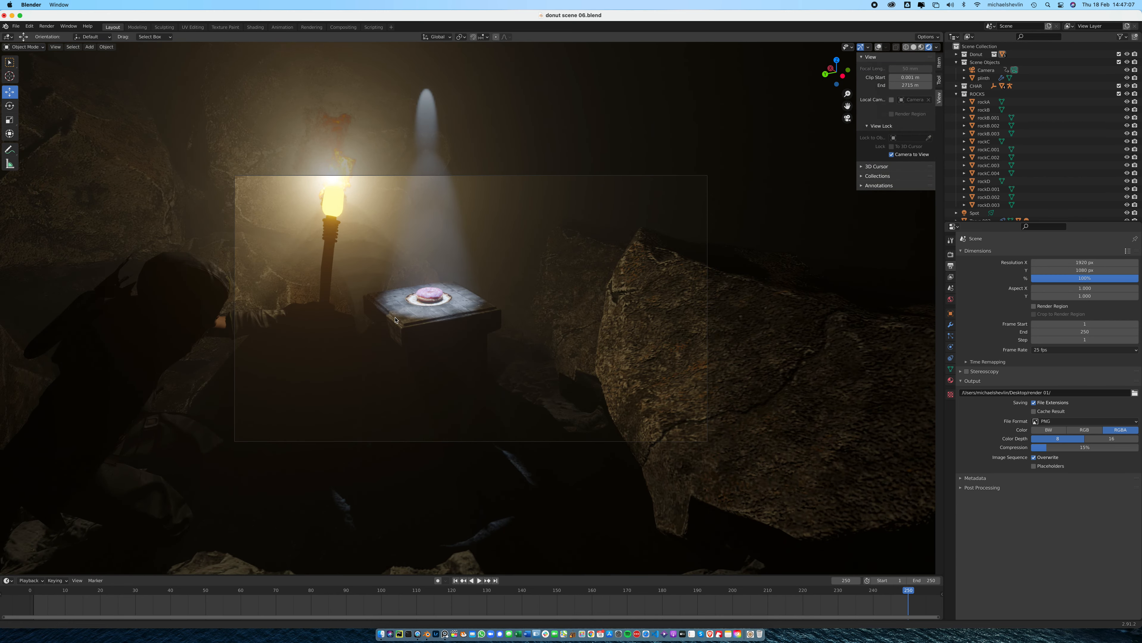
pyautogui.keyDown('ctrl'); pyautogui.moveTo(402, 319); pyautogui.dragTo(478, 356, button='middle'); pyautogui.keyUp('ctrl')
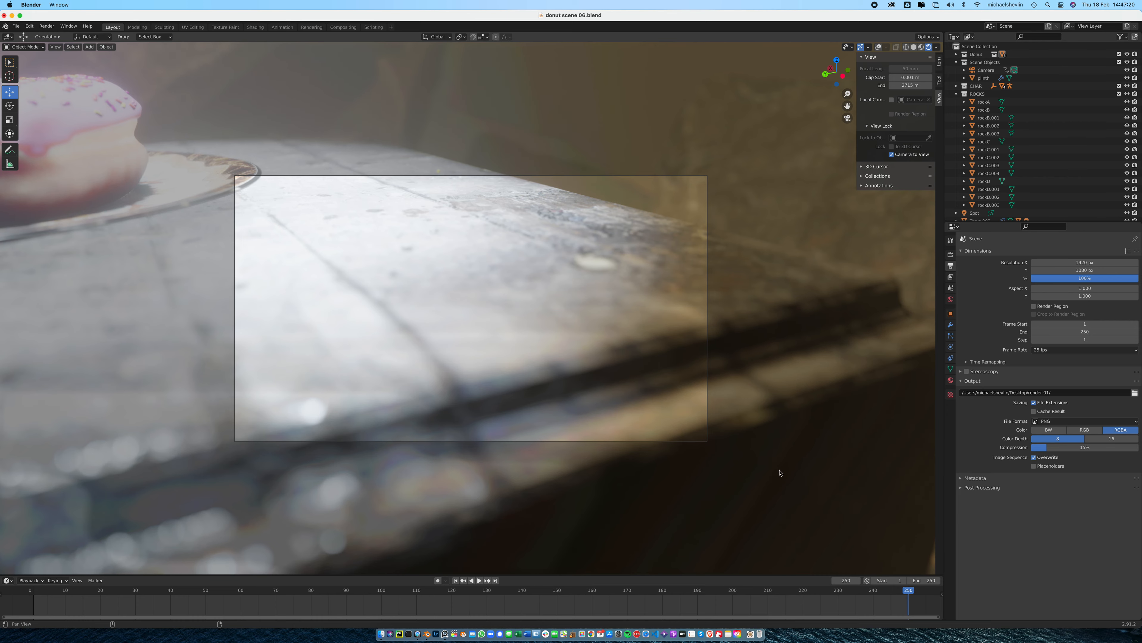
pyautogui.scroll(-7, 511, 316)
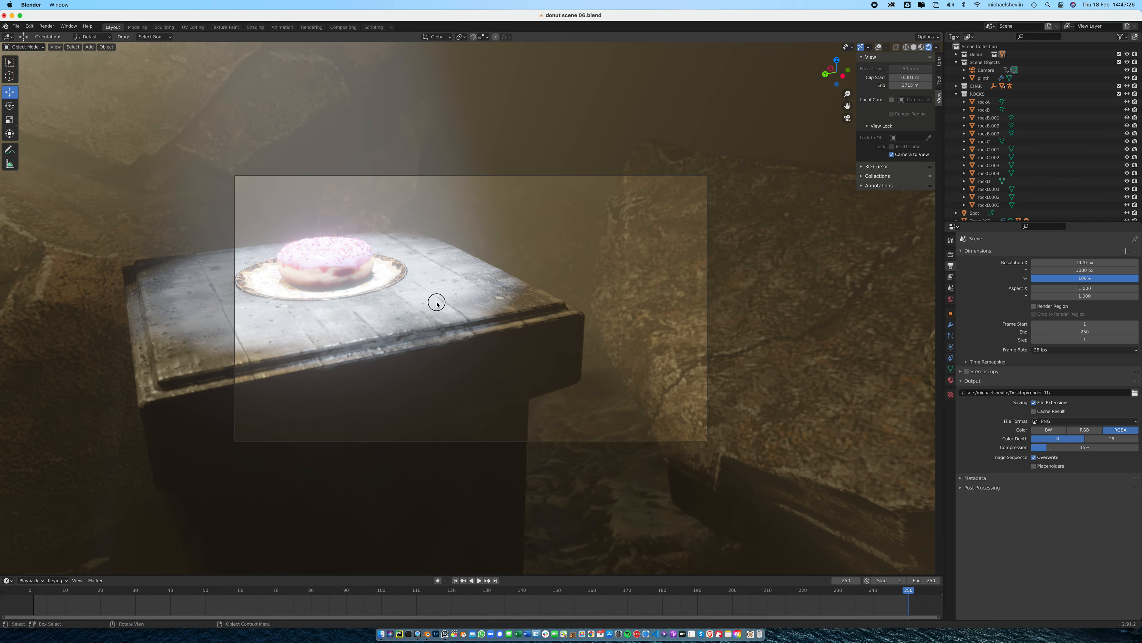
pyautogui.keyDown('shift'); pyautogui.moveTo(436, 303); pyautogui.dragTo(544, 300, button='middle'); pyautogui.keyUp('shift')
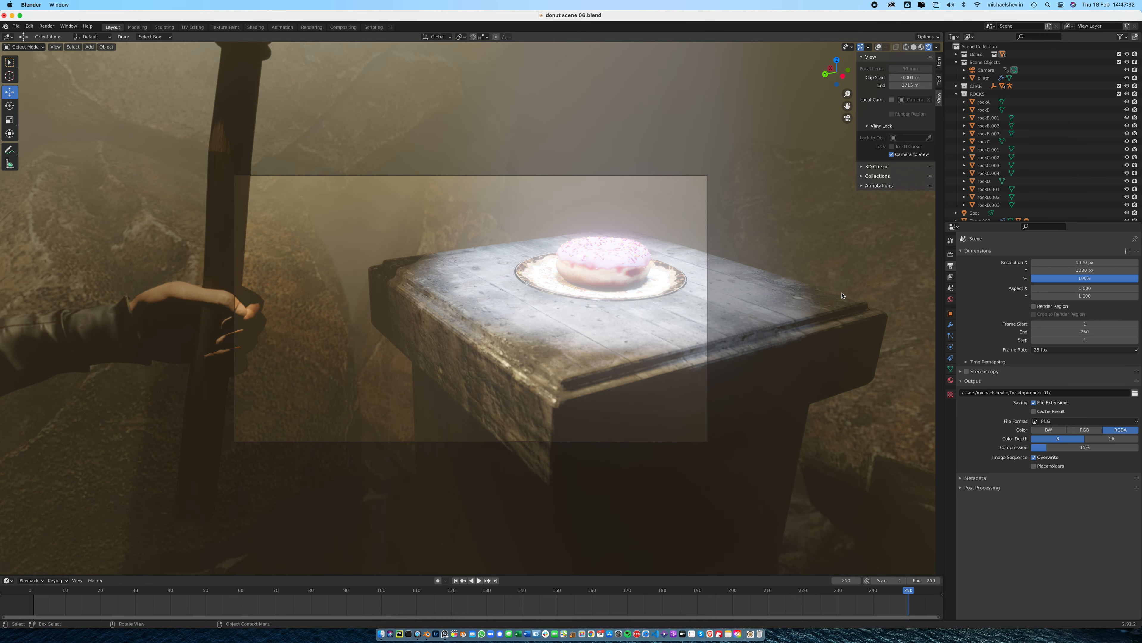
# Set the Ambient Occlusion distance to 4.1 m and its trace precision to 1.000 in the Eevee render settings.
pyautogui.click(950, 255)
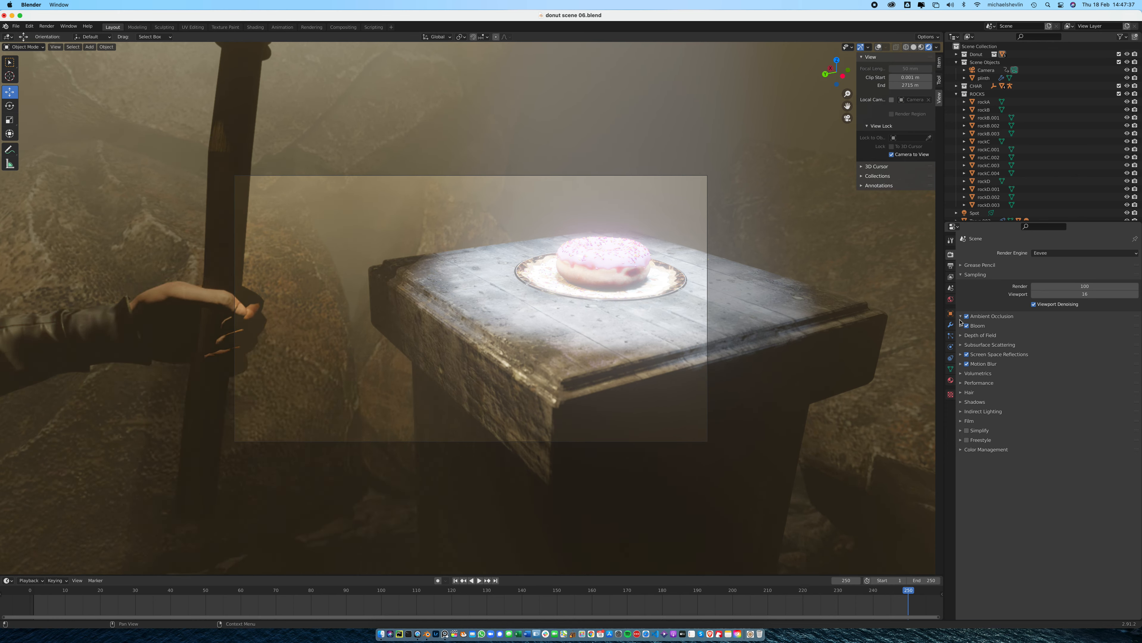
pyautogui.click(961, 317)
pyautogui.moveTo(1061, 328)
pyautogui.mouseDown()
pyautogui.moveTo(1126, 328)
pyautogui.moveTo(1045, 328)
pyautogui.moveTo(1059, 336)
pyautogui.mouseUp()
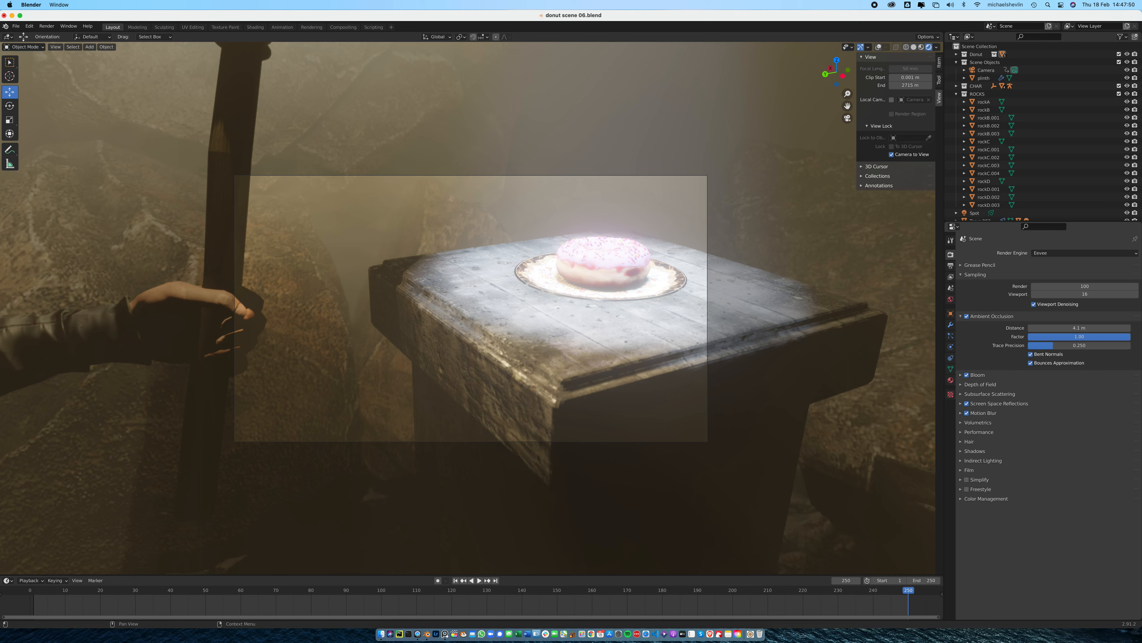
pyautogui.moveTo(1052, 345); pyautogui.dragTo(1086, 348)
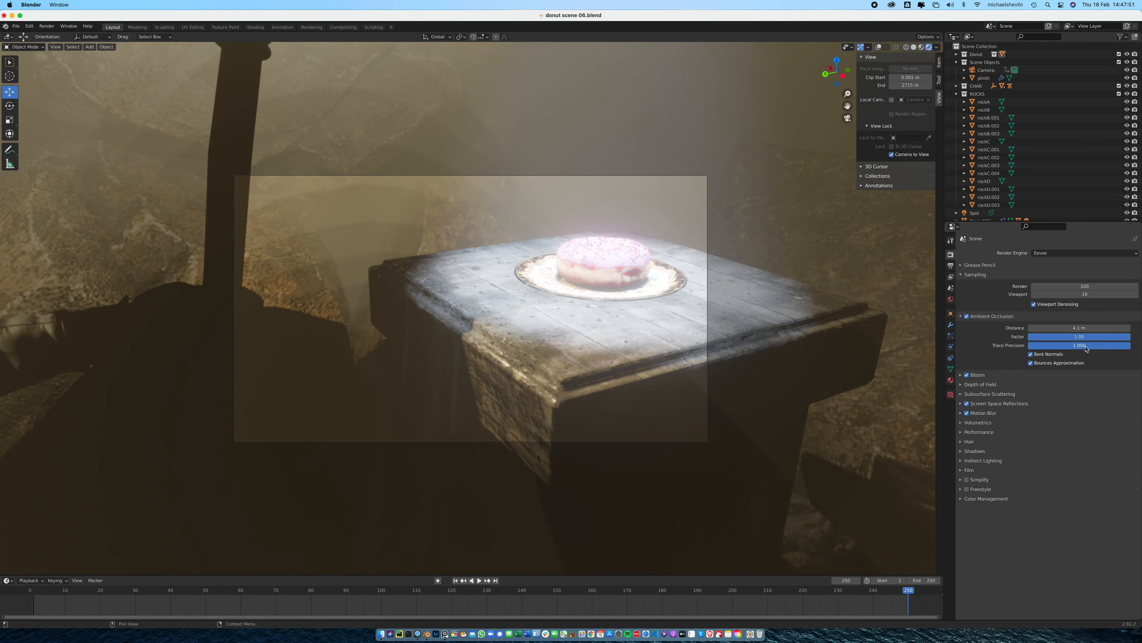